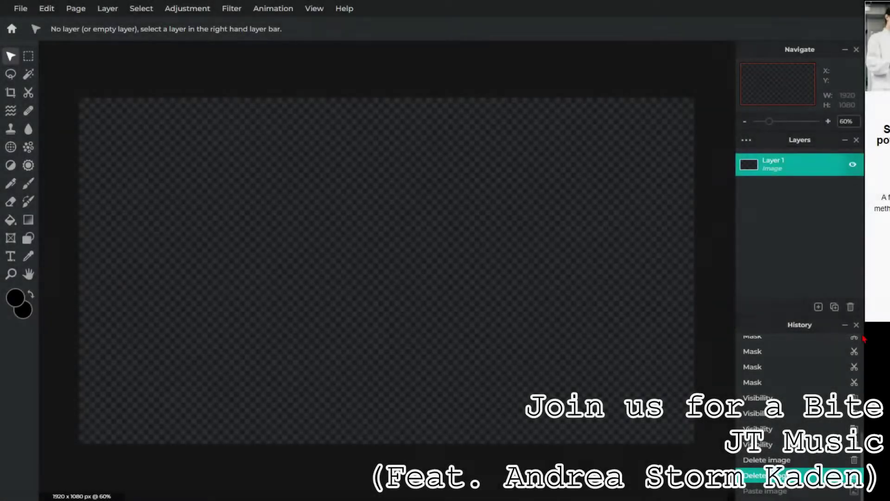
# - Paste Funtime Freddy and mask away his top hat and its leftover edges with the Cutout lasso
pyautogui.hotkey('ctrl', 'v')
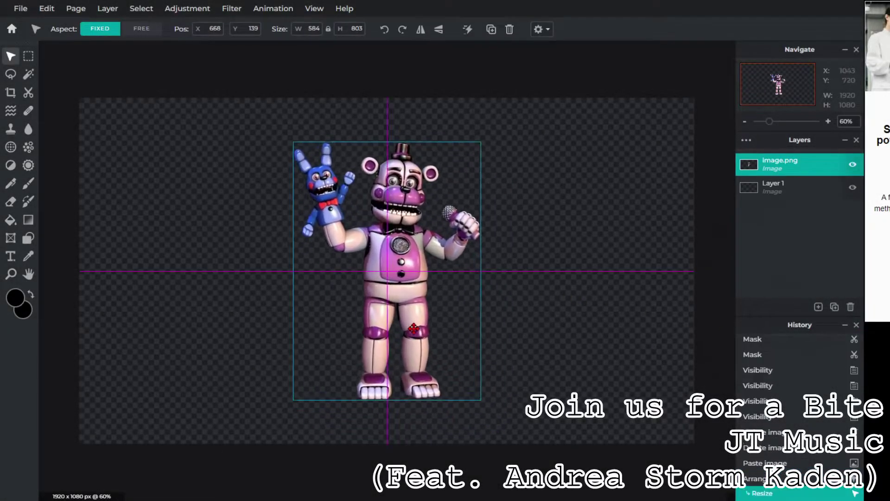
pyautogui.scroll(10, 413, 292)
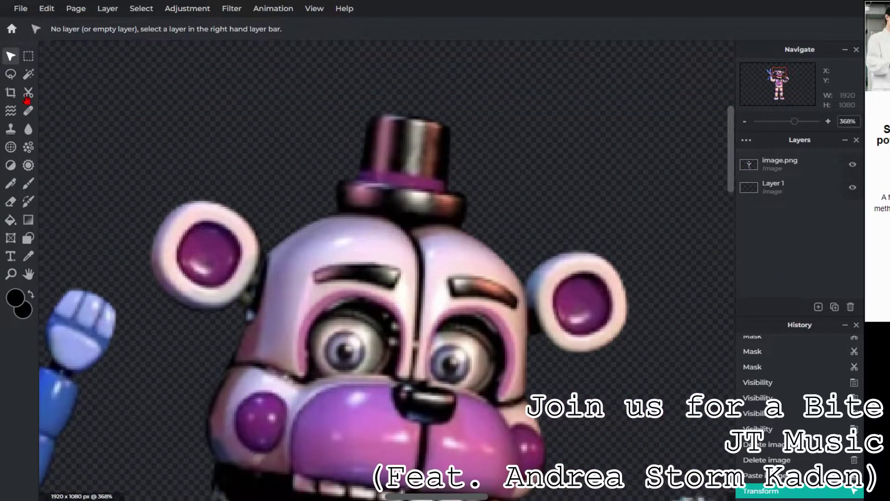
pyautogui.click(29, 93)
pyautogui.scroll(3, 487, 139)
pyautogui.scroll(2, 487, 140)
pyautogui.click(760, 168)
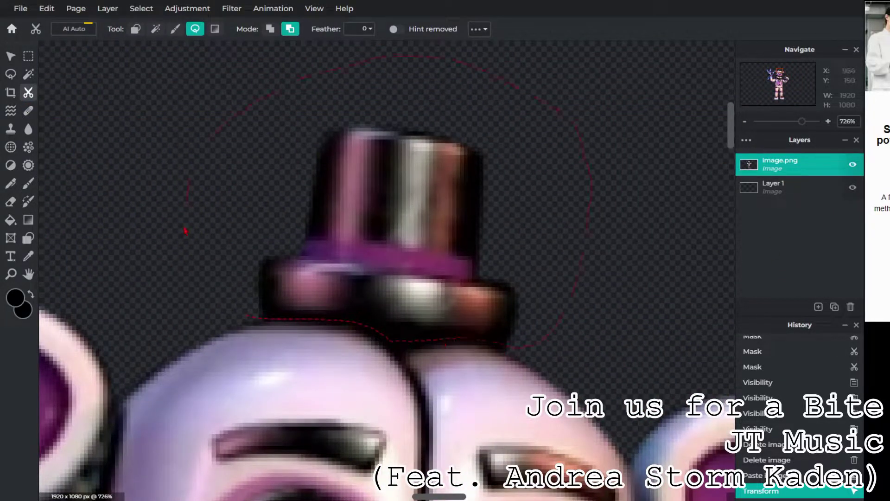
pyautogui.click(190, 274)
pyautogui.scroll(5, 487, 327)
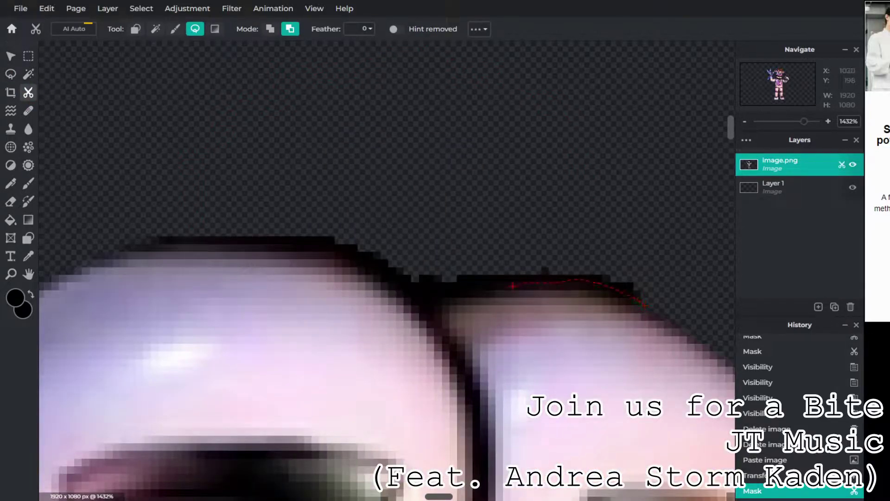
pyautogui.scroll(-5, 542, 162)
pyautogui.scroll(5, 521, 265)
pyautogui.click(520, 219)
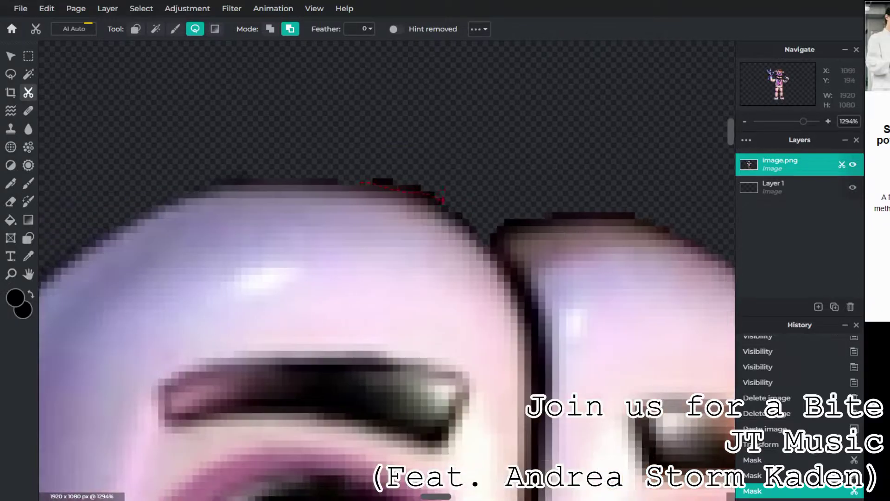
pyautogui.scroll(-5, 445, 199)
# - Paste the endoskeleton image and mask everything away except its head rod
pyautogui.hotkey('ctrl', 'v')
pyautogui.scroll(-2, 381, 165)
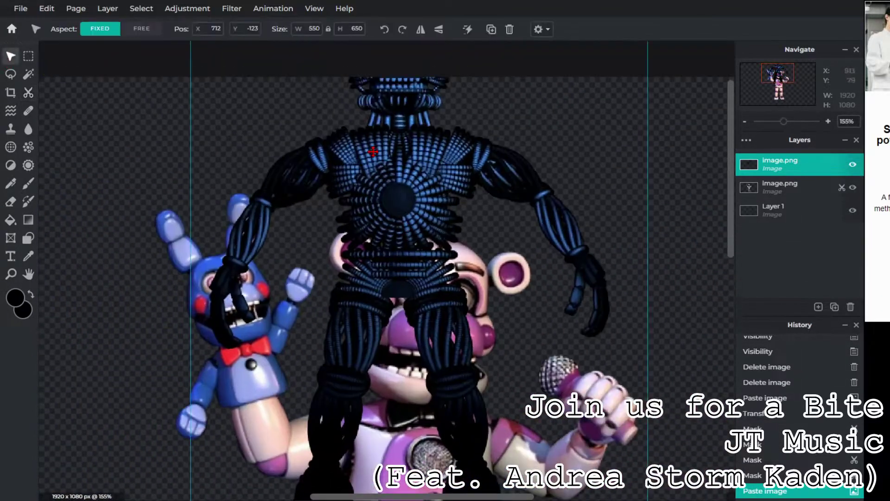
pyautogui.scroll(4, 382, 165)
pyautogui.press('q')
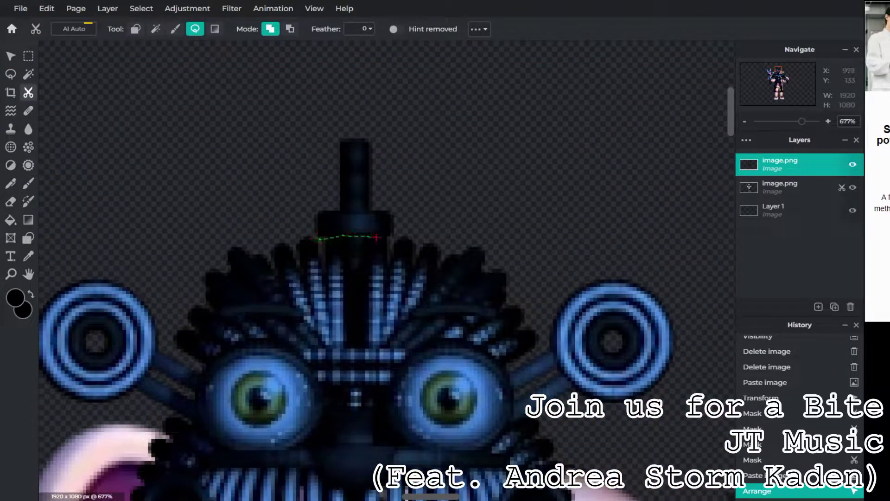
pyautogui.click(294, 208)
pyautogui.scroll(2, 311, 335)
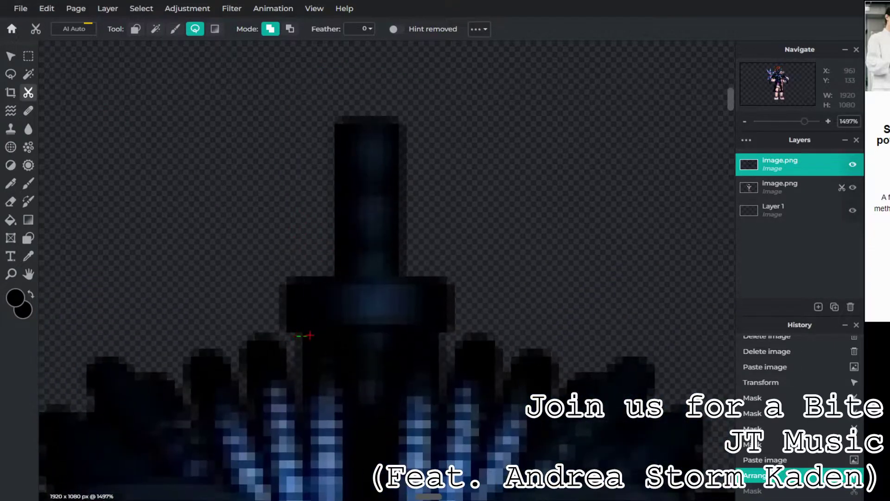
pyautogui.click(273, 327)
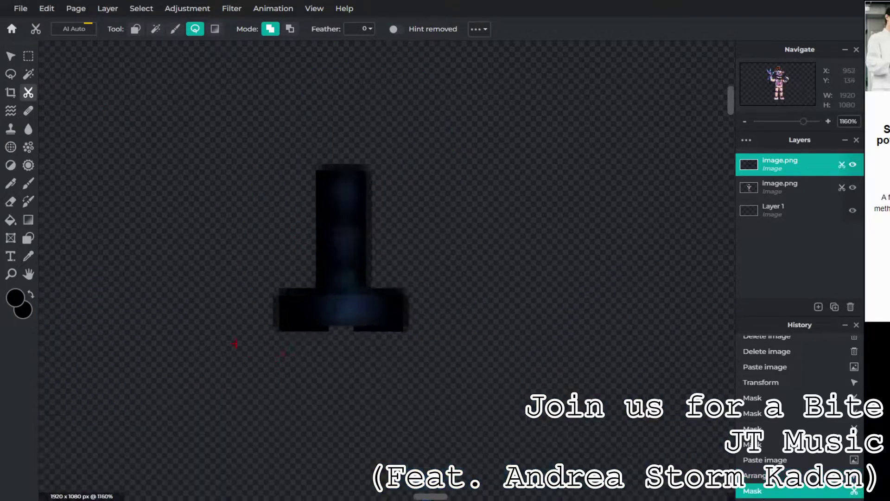
pyautogui.scroll(-5, 298, 177)
pyautogui.press('v')
# - Tilt the rod, enlarge and raise Freddy, and move the layer down the stack
pyautogui.moveTo(299, 177); pyautogui.dragTo(347, 302)
pyautogui.click(448, 225)
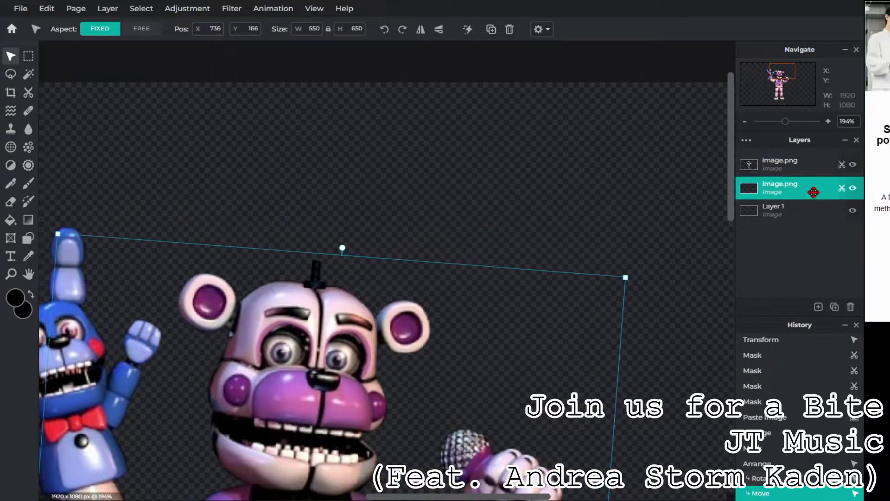
pyautogui.scroll(2, 341, 240)
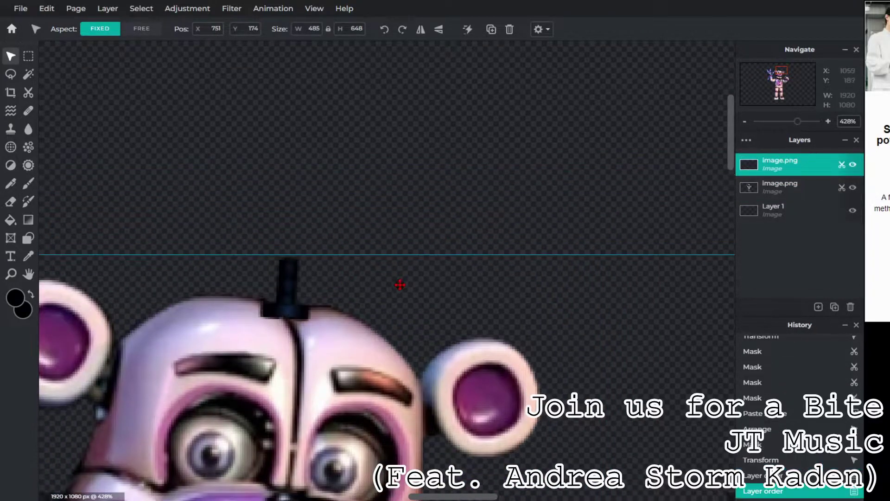
pyautogui.scroll(-5, 400, 282)
pyautogui.moveTo(461, 405); pyautogui.dragTo(441, 269)
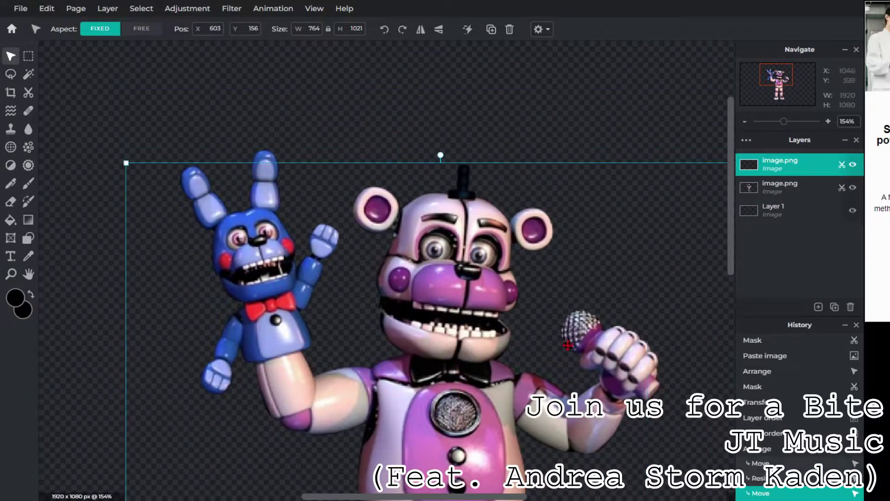
pyautogui.hotkey('ctrl', '[')
pyautogui.hotkey('ctrl', '-')
# - Apply a Hue & saturation adjustment with Saturation 2
pyautogui.click(188, 8)
pyautogui.click(265, 100)
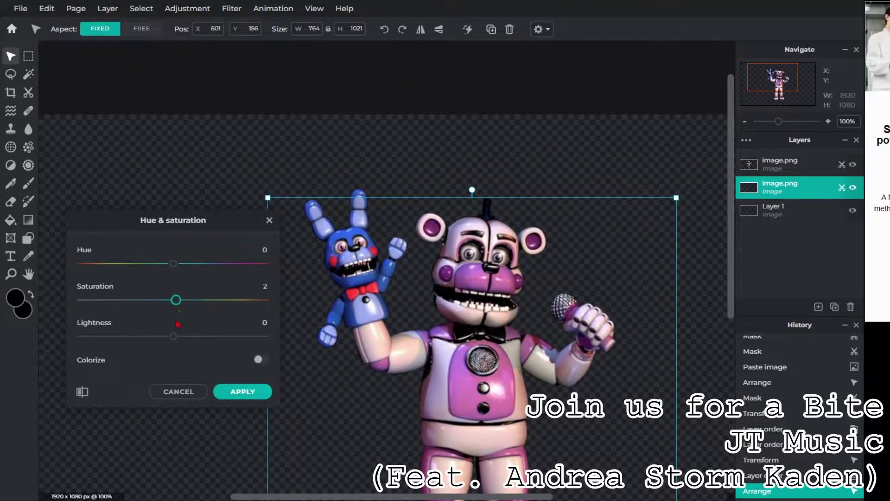
pyautogui.click(231, 394)
pyautogui.scroll(6, 480, 262)
pyautogui.scroll(2, 480, 261)
# - Lasso the left half of Freddy's snout, then copy and paste it as a new layer
pyautogui.click(11, 74)
pyautogui.scroll(1, 304, 189)
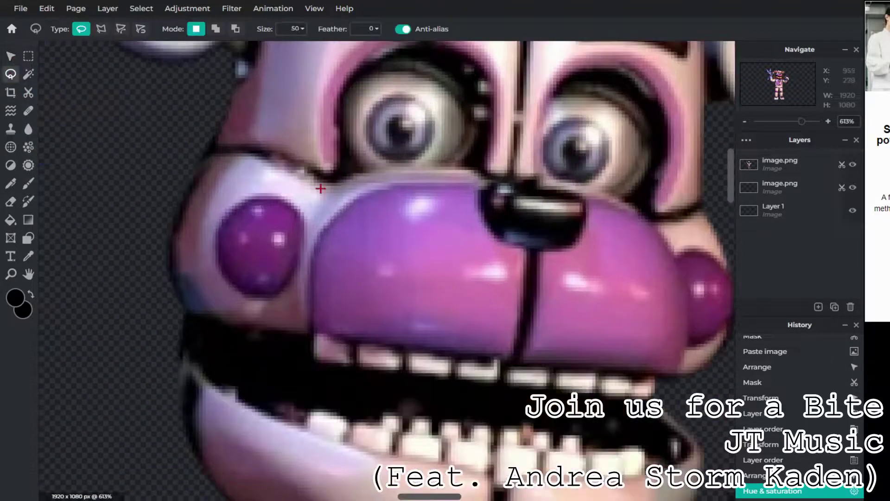
pyautogui.scroll(1, 172, 178)
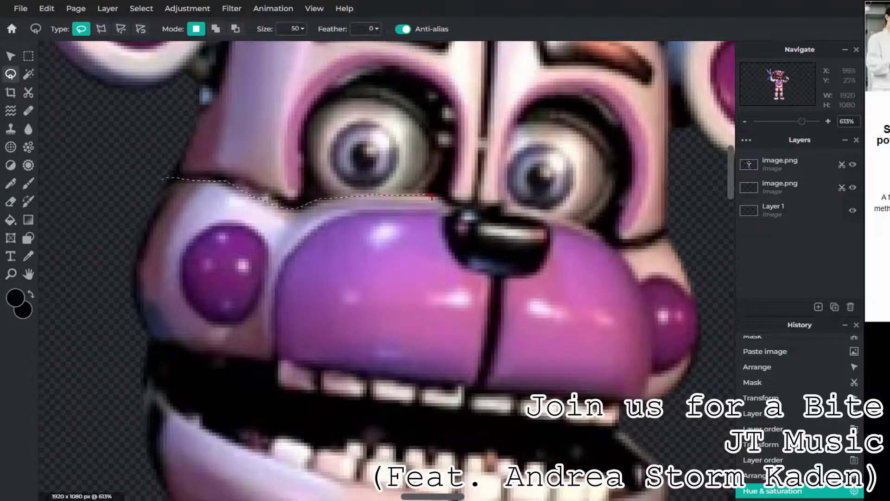
pyautogui.moveTo(456, 258); pyautogui.dragTo(453, 260)
pyautogui.click(417, 280)
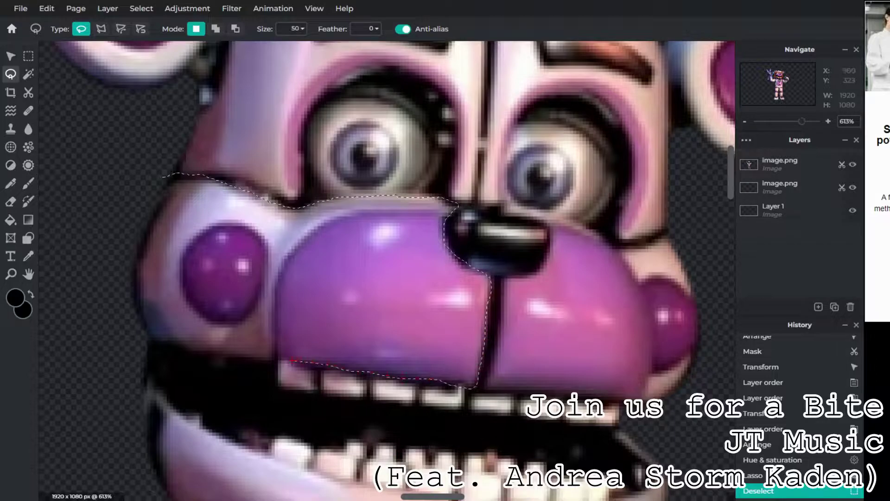
pyautogui.scroll(-3, 389, 230)
pyautogui.hotkey('ctrl', 'v')
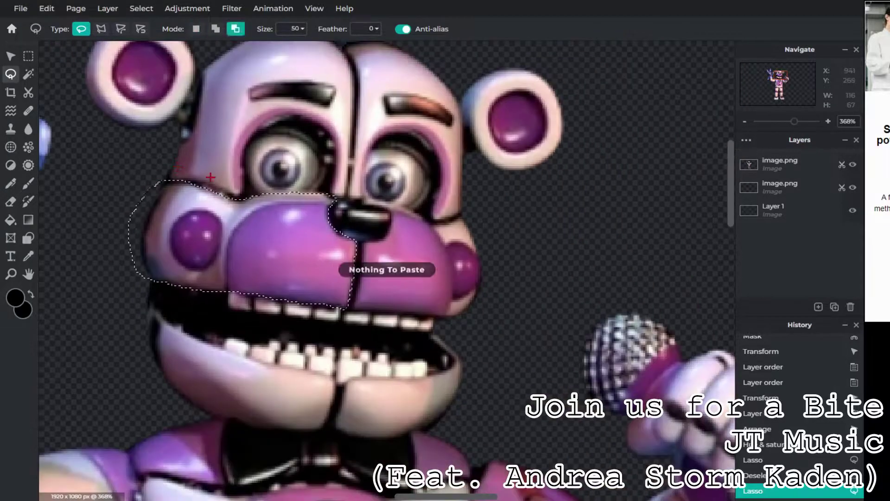
pyautogui.hotkey('ctrl', 'c')
pyautogui.hotkey('ctrl', 'v')
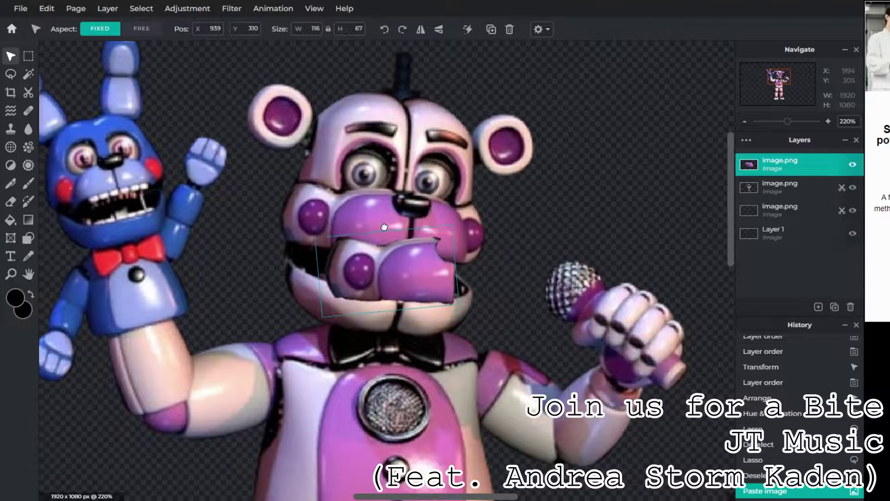
# - Move the snout copy aside, cut the left snout area out of Freddy, and paste the endoskeleton
pyautogui.moveTo(390, 225)
pyautogui.mouseDown()
pyautogui.moveTo(344, 171)
pyautogui.moveTo(375, 195)
pyautogui.moveTo(323, 229)
pyautogui.mouseUp()
pyautogui.scroll(2, 327, 212)
pyautogui.scroll(1, 328, 212)
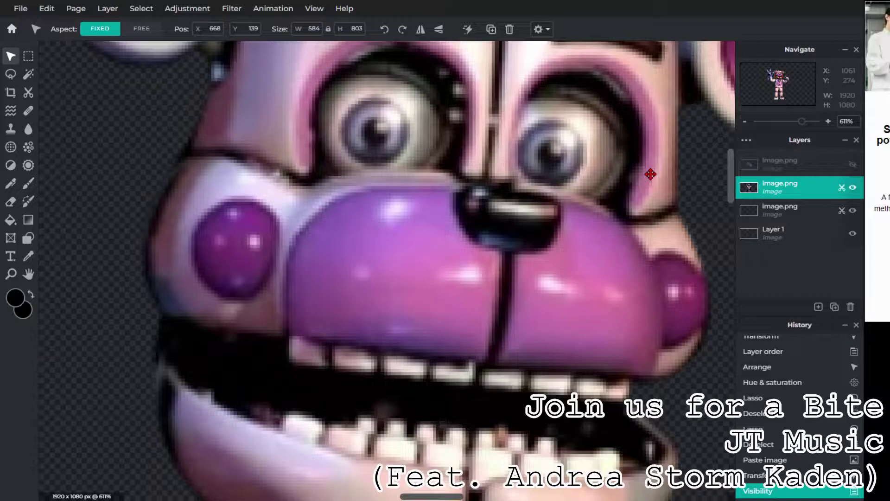
pyautogui.click(28, 92)
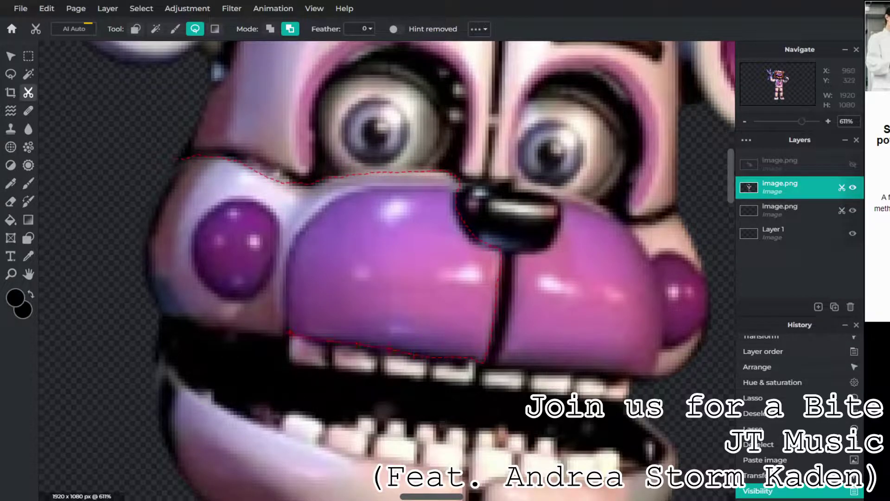
pyautogui.moveTo(131, 183); pyautogui.dragTo(182, 158)
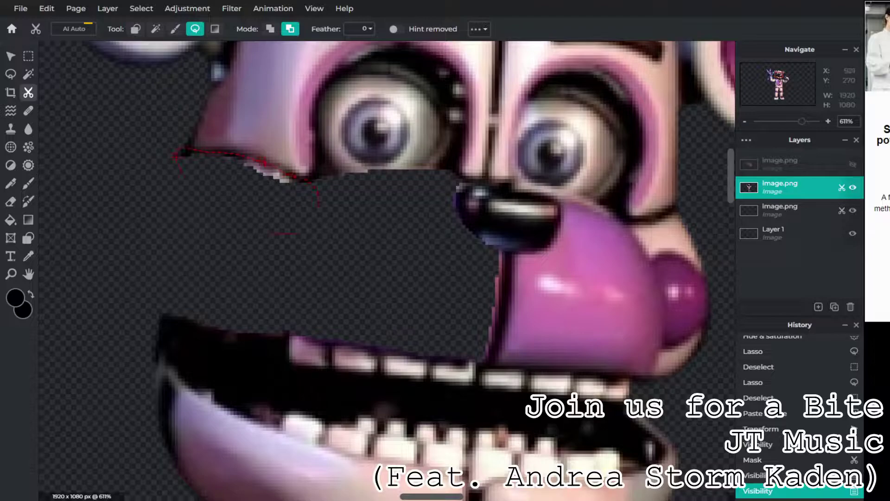
pyautogui.moveTo(284, 233); pyautogui.dragTo(359, 257)
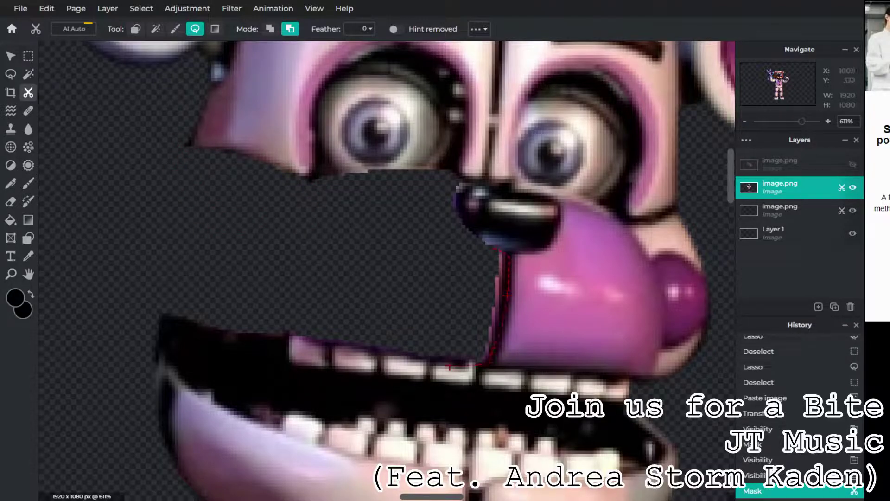
pyautogui.scroll(-2, 418, 244)
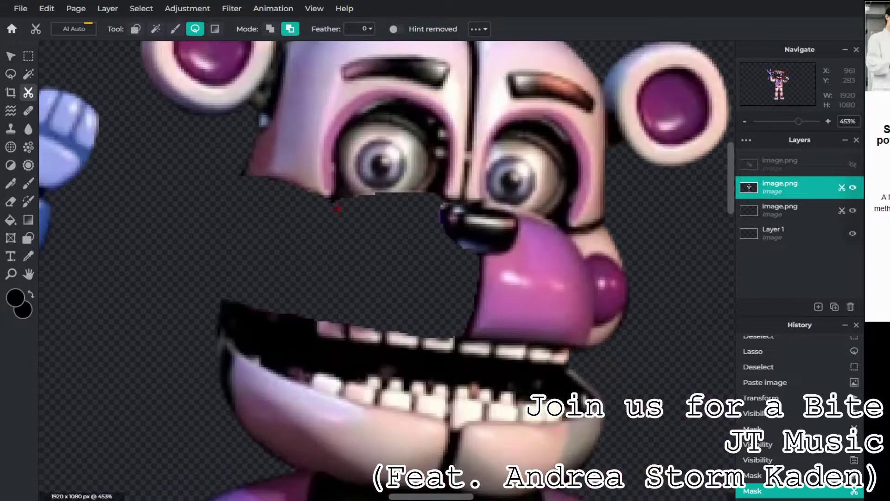
pyautogui.scroll(-2, 367, 202)
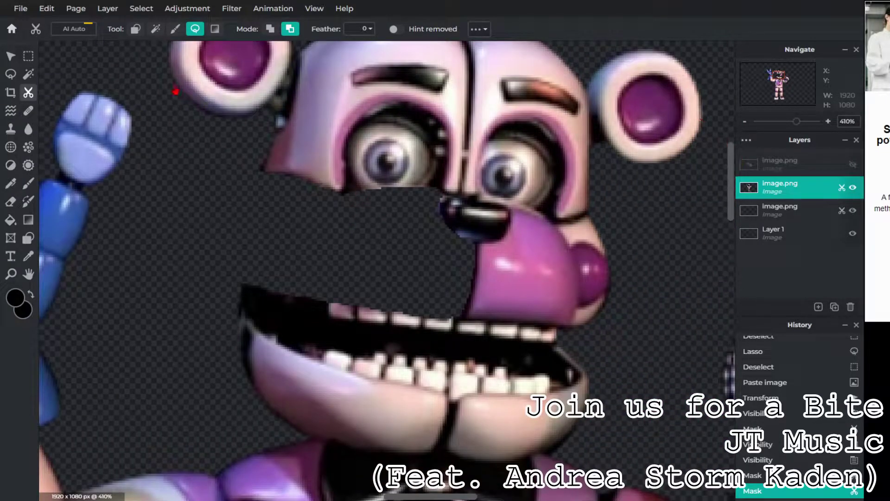
pyautogui.hotkey('ctrl', 'v')
pyautogui.scroll(-3, 383, 264)
# - Flip, enlarge and position the endoskeleton, then trace Freddy's left muzzle with the Cutout lasso
pyautogui.click(421, 28)
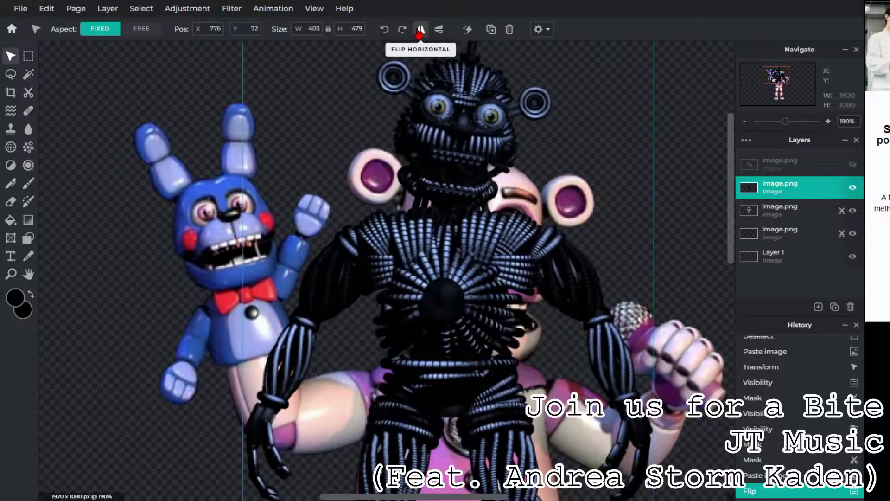
pyautogui.scroll(3, 207, 144)
pyautogui.scroll(-5, 206, 144)
pyautogui.moveTo(458, 498); pyautogui.dragTo(547, 498)
pyautogui.moveTo(371, 364)
pyautogui.mouseDown()
pyautogui.moveTo(446, 405)
pyautogui.moveTo(378, 376)
pyautogui.mouseUp()
pyautogui.moveTo(779, 183)
pyautogui.mouseDown()
pyautogui.moveTo(779, 208)
pyautogui.moveTo(810, 184)
pyautogui.moveTo(802, 218)
pyautogui.mouseUp()
pyautogui.scroll(4, 341, 258)
pyautogui.scroll(1, 341, 258)
pyautogui.scroll(3, 383, 202)
pyautogui.scroll(1, 382, 202)
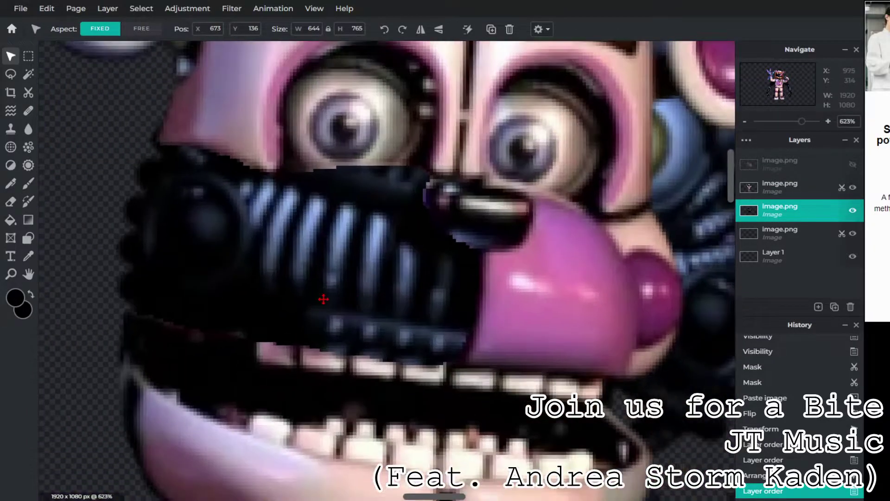
pyautogui.click(29, 92)
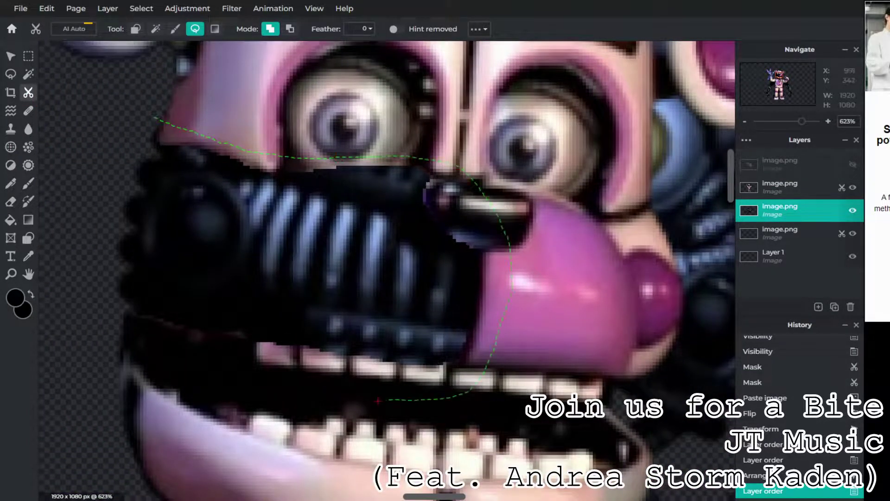
pyautogui.moveTo(155, 117); pyautogui.dragTo(111, 156)
pyautogui.scroll(-5, 357, 198)
# - Drain the endoskeleton's colour with Hue & saturation set to Saturation -100
pyautogui.click(188, 8)
pyautogui.click(209, 99)
pyautogui.click(243, 437)
pyautogui.click(187, 8)
pyautogui.click(208, 101)
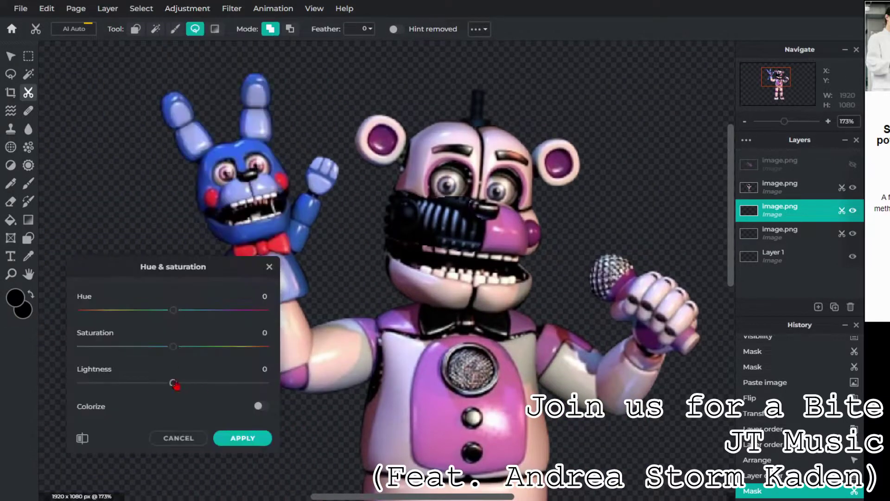
pyautogui.moveTo(173, 383); pyautogui.dragTo(177, 393)
pyautogui.moveTo(185, 356); pyautogui.dragTo(189, 356)
pyautogui.moveTo(176, 391); pyautogui.dragTo(173, 392)
pyautogui.moveTo(187, 347); pyautogui.dragTo(39, 344)
pyautogui.click(243, 438)
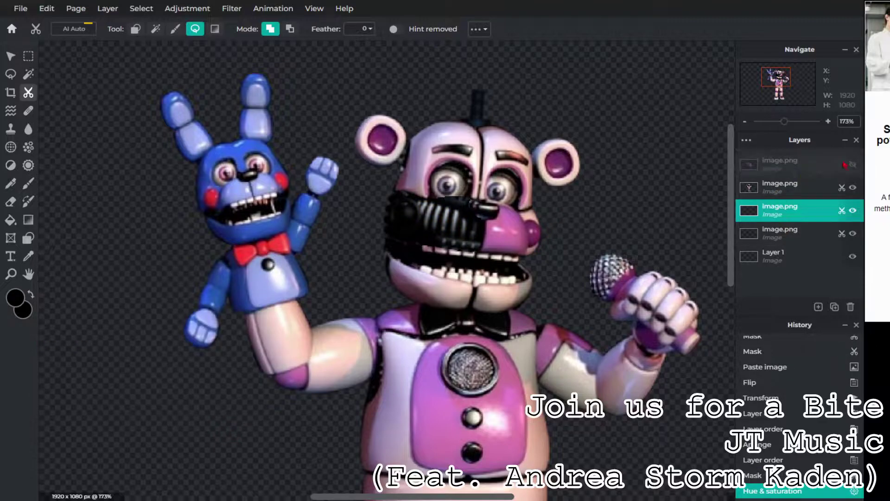
# - Unhide the top layer, merge the layers down, and cut away Freddy's right ear
pyautogui.click(853, 164)
pyautogui.click(800, 208)
pyautogui.rightClick(800, 209)
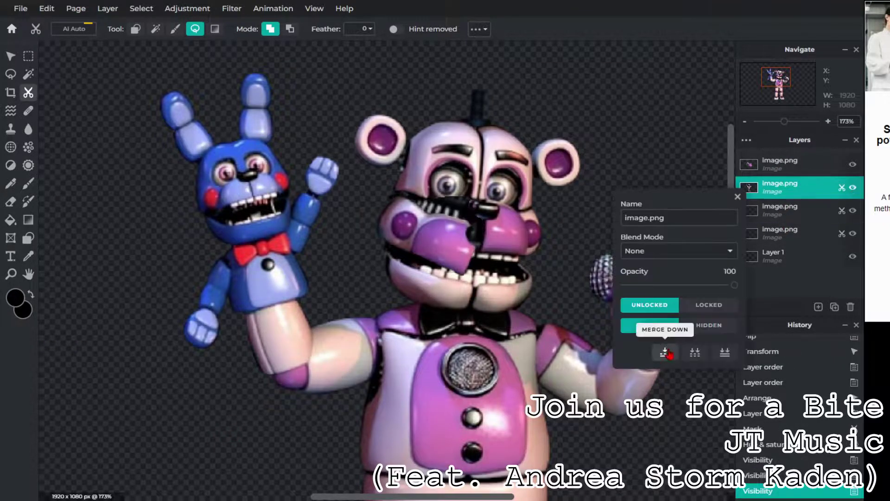
pyautogui.click(666, 329)
pyautogui.rightClick(800, 185)
pyautogui.click(670, 317)
pyautogui.scroll(2, 670, 319)
pyautogui.scroll(3, 487, 293)
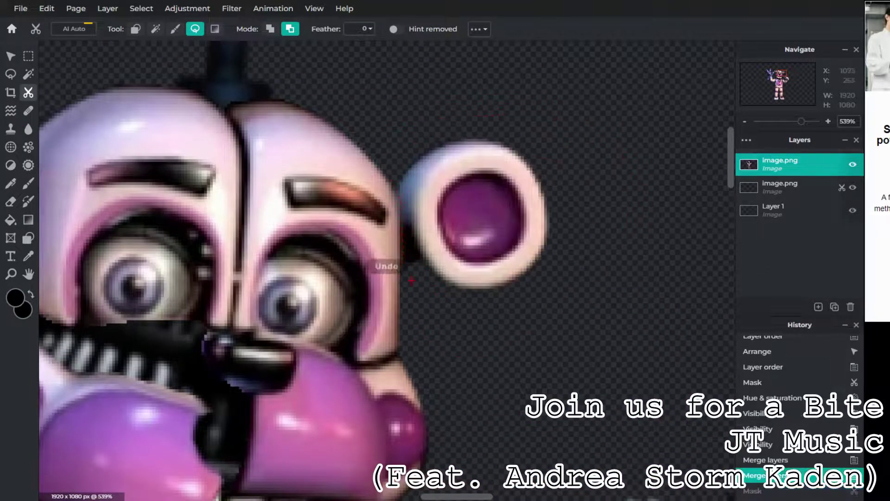
pyautogui.scroll(3, 294, 367)
pyautogui.moveTo(348, 432); pyautogui.dragTo(291, 353)
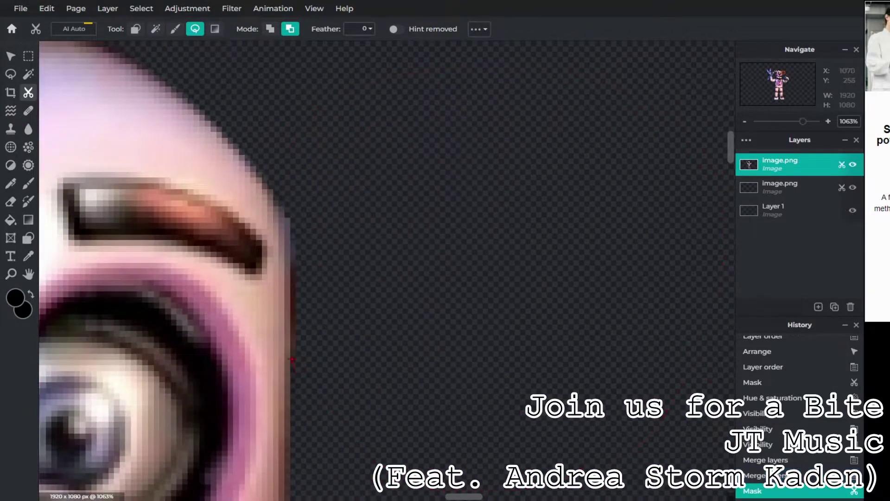
pyautogui.scroll(-5, 339, 329)
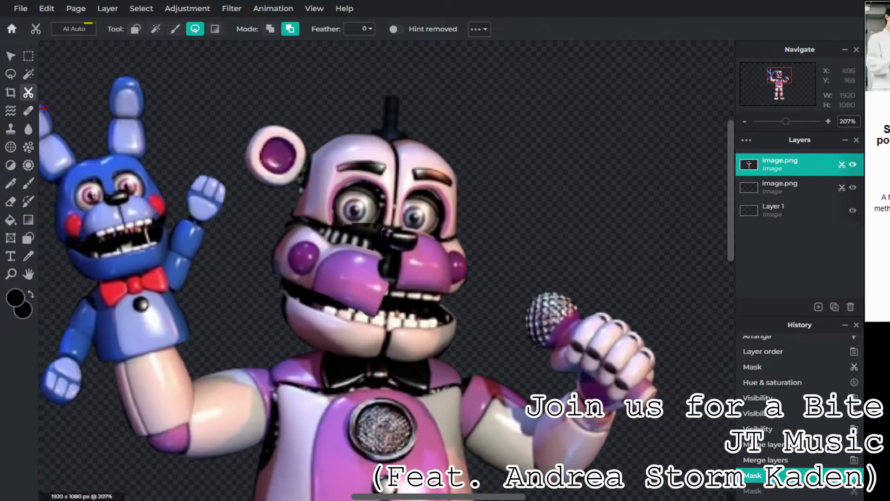
# - Paste the Chica image and cut it down to the dangling arm wires
pyautogui.hotkey('ctrl', 'v')
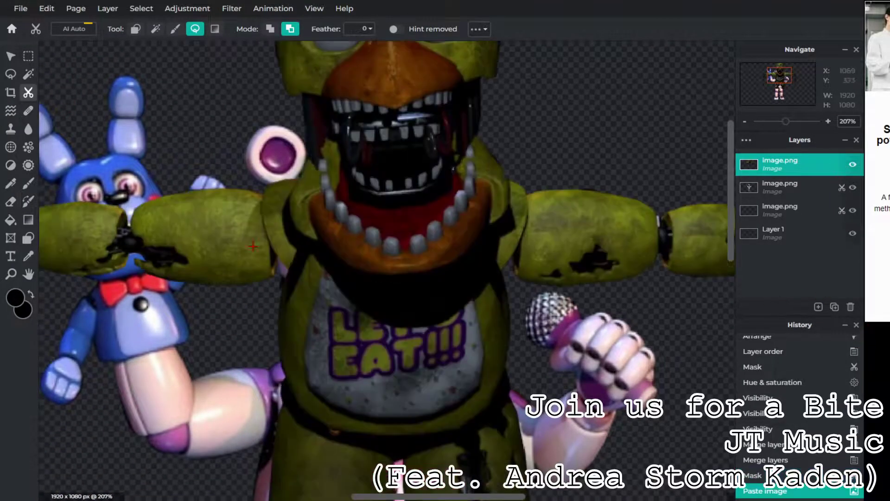
pyautogui.scroll(-3, 222, 331)
pyautogui.scroll(3, 222, 331)
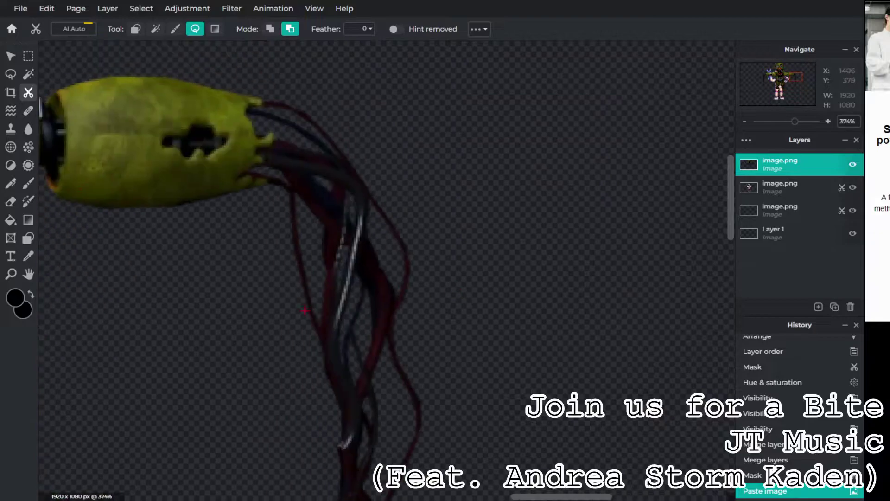
pyautogui.hotkey('ctrl', 'z')
pyautogui.moveTo(340, 159); pyautogui.dragTo(371, 79)
pyautogui.moveTo(321, 391); pyautogui.dragTo(322, 390)
pyautogui.scroll(-3, 298, 303)
# - Shrink the wires and place them beside Freddy's head
pyautogui.press('v')
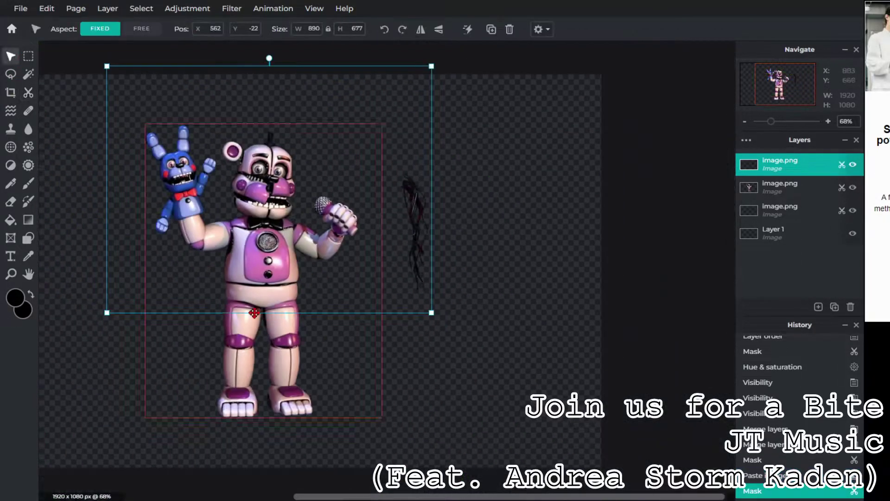
pyautogui.moveTo(109, 68); pyautogui.dragTo(304, 124)
pyautogui.scroll(5, 401, 214)
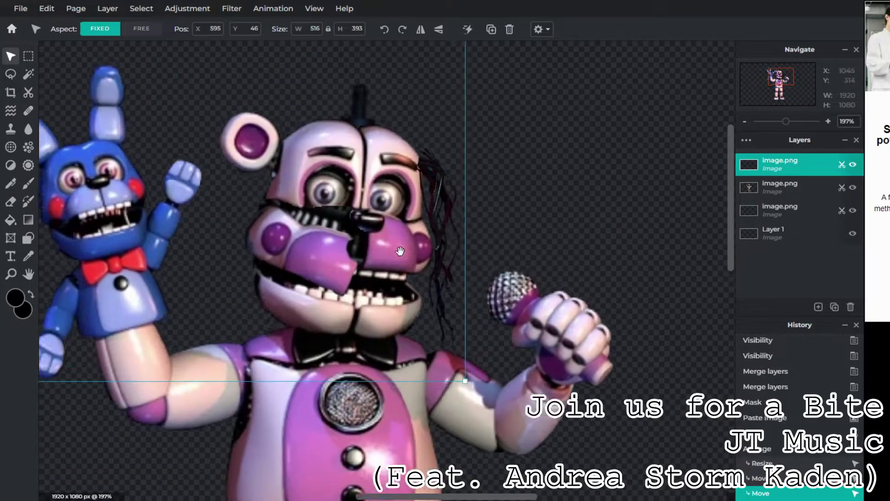
pyautogui.moveTo(401, 214); pyautogui.dragTo(755, 152)
# - Trim stray bits off the wires and merge them into Freddy's layer
pyautogui.click(779, 186)
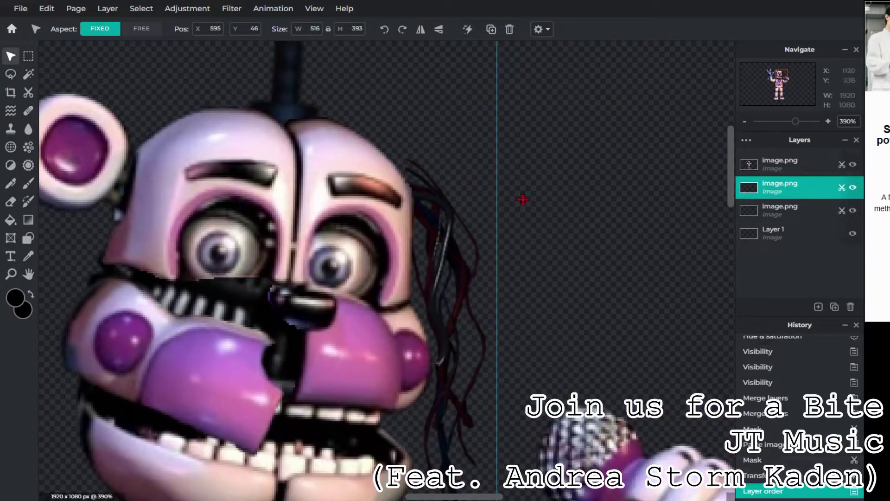
pyautogui.scroll(3, 513, 199)
pyautogui.press('x')
pyautogui.click(341, 157)
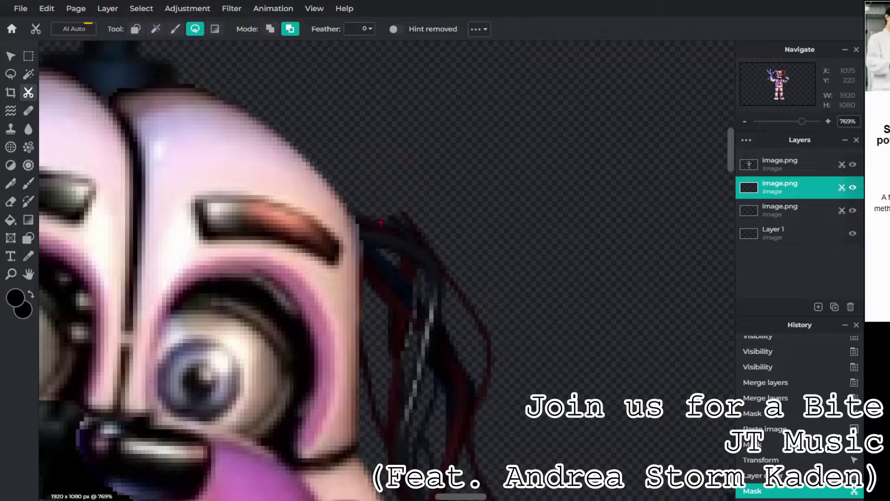
pyautogui.scroll(2, 362, 232)
pyautogui.click(380, 277)
pyautogui.scroll(-3, 380, 278)
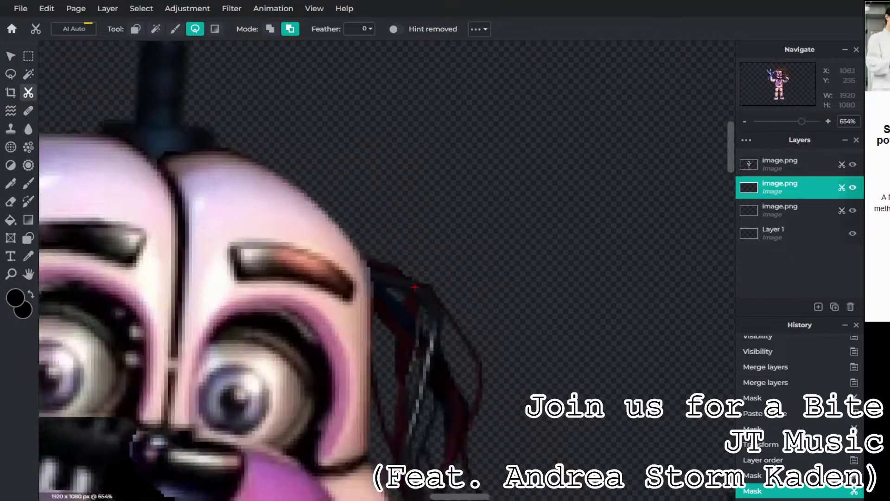
pyautogui.scroll(3, 371, 232)
pyautogui.scroll(-5, 402, 202)
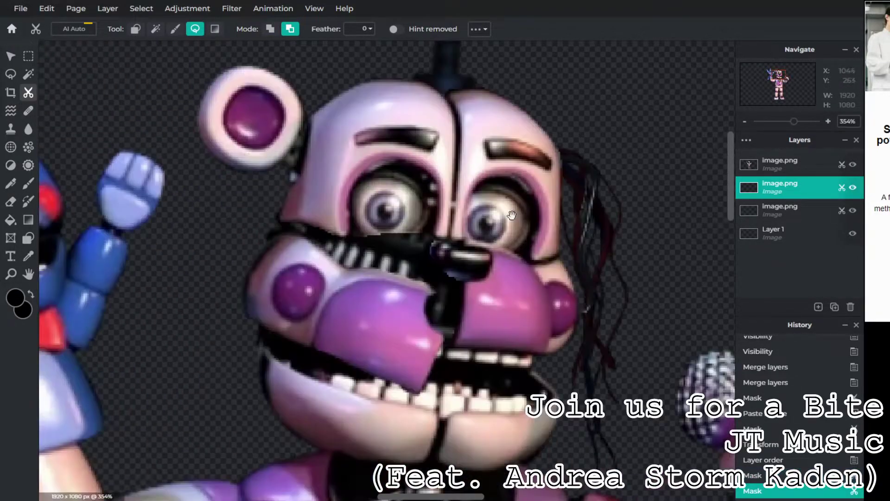
pyautogui.click(779, 187)
pyautogui.click(650, 278)
pyautogui.scroll(-3, 456, 350)
pyautogui.scroll(1, 456, 349)
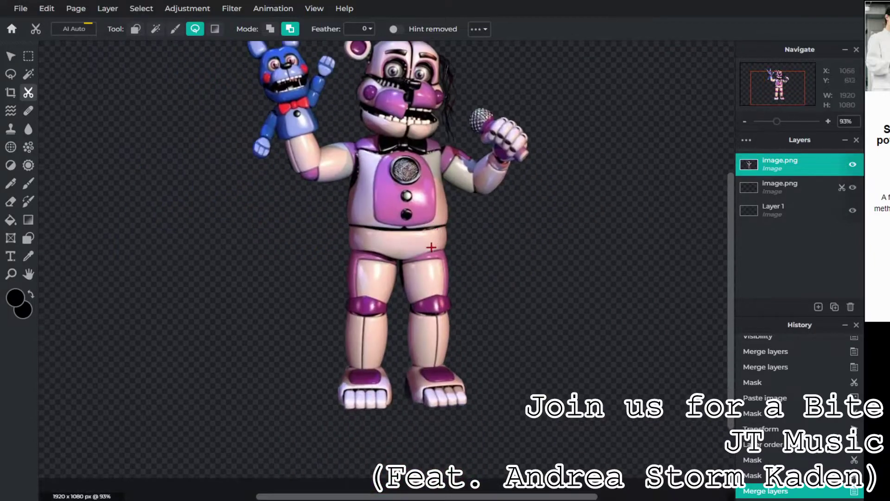
pyautogui.scroll(2, 477, 338)
pyautogui.scroll(2, 446, 334)
# - Copy a belly patch, place it over the lower chest button, and merge it down
pyautogui.press('l')
pyautogui.hotkey('ctrl', 'c')
pyautogui.hotkey('ctrl', 'v')
pyautogui.moveTo(397, 254)
pyautogui.mouseDown()
pyautogui.moveTo(405, 314)
pyautogui.moveTo(492, 335)
pyautogui.moveTo(483, 407)
pyautogui.moveTo(454, 338)
pyautogui.mouseUp()
pyautogui.rightClick(780, 164)
pyautogui.click(650, 258)
pyautogui.click(28, 129)
# - Blur the patch edges into the belly using a smaller blur brush
pyautogui.click(246, 28)
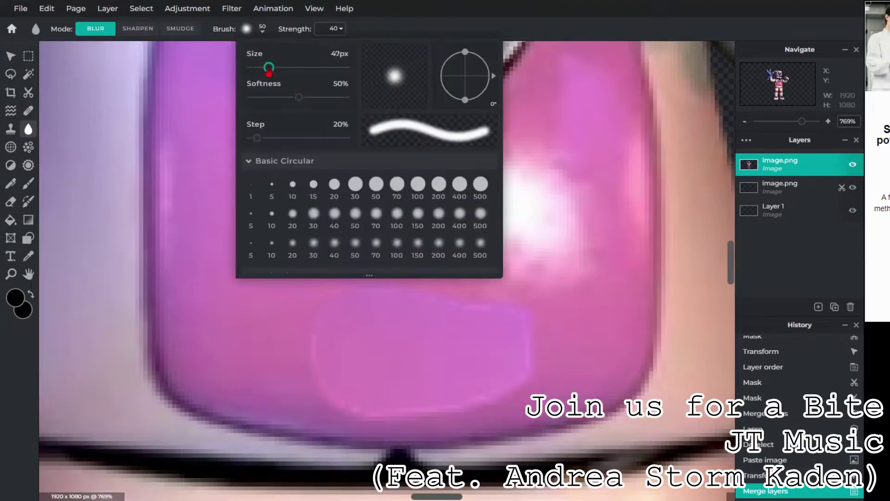
pyautogui.moveTo(268, 70); pyautogui.dragTo(254, 70)
pyautogui.click(587, 247)
pyautogui.moveTo(483, 342)
pyautogui.mouseDown()
pyautogui.moveTo(388, 407)
pyautogui.moveTo(449, 318)
pyautogui.mouseUp()
pyautogui.scroll(-1, 453, 404)
pyautogui.moveTo(339, 380)
pyautogui.mouseDown()
pyautogui.moveTo(412, 355)
pyautogui.moveTo(412, 383)
pyautogui.mouseUp()
pyautogui.scroll(-3, 412, 383)
pyautogui.scroll(-2, 412, 383)
pyautogui.scroll(1, 413, 382)
pyautogui.scroll(4, 412, 382)
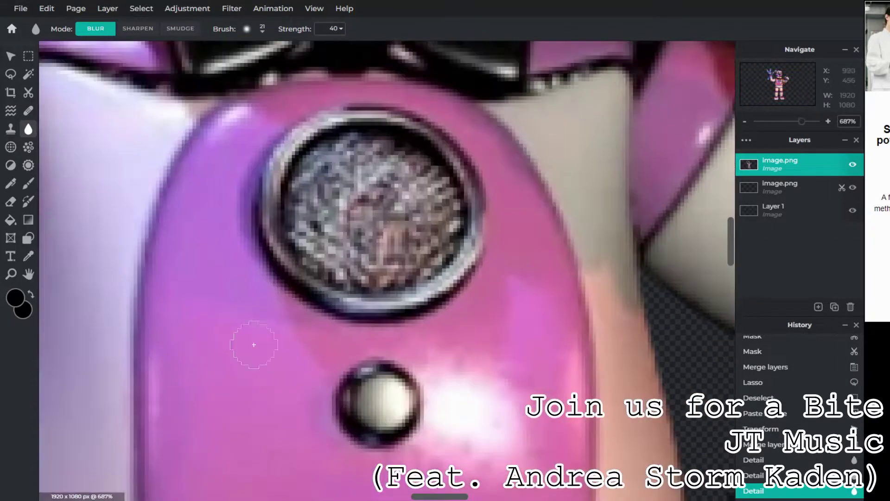
pyautogui.press('l')
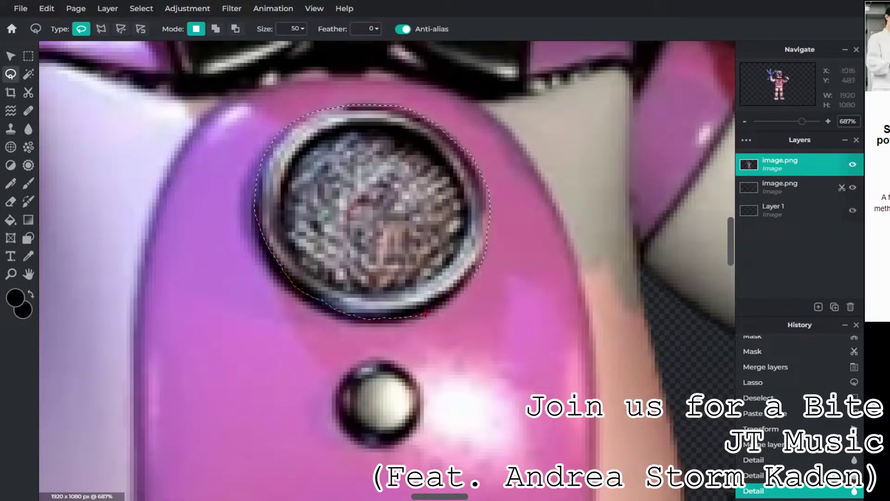
pyautogui.scroll(-3, 375, 265)
# - Copy the chest grill to its own hidden layer and cut the grill circle out of Freddy
pyautogui.hotkey('ctrl', 'c')
pyautogui.hotkey('ctrl', 'v')
pyautogui.press('v')
pyautogui.moveTo(369, 179); pyautogui.dragTo(367, 255)
pyautogui.scroll(3, 341, 300)
pyautogui.scroll(1, 341, 300)
pyautogui.click(853, 165)
pyautogui.press('l')
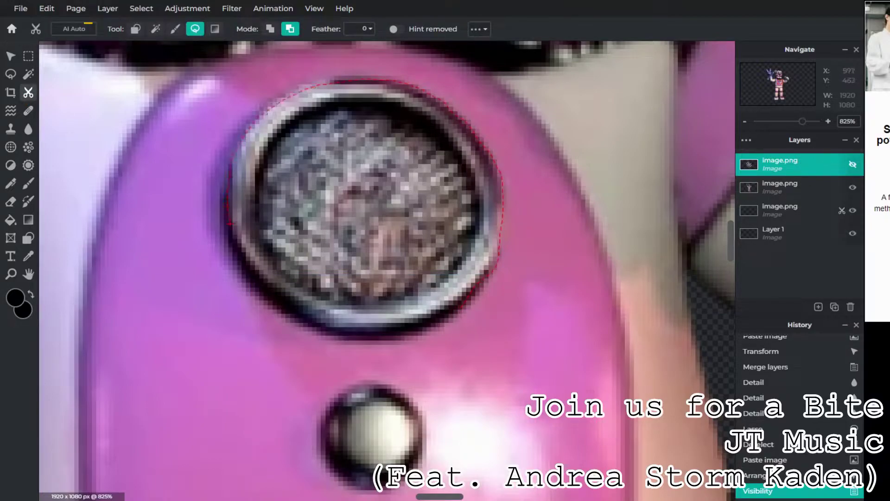
pyautogui.click(780, 186)
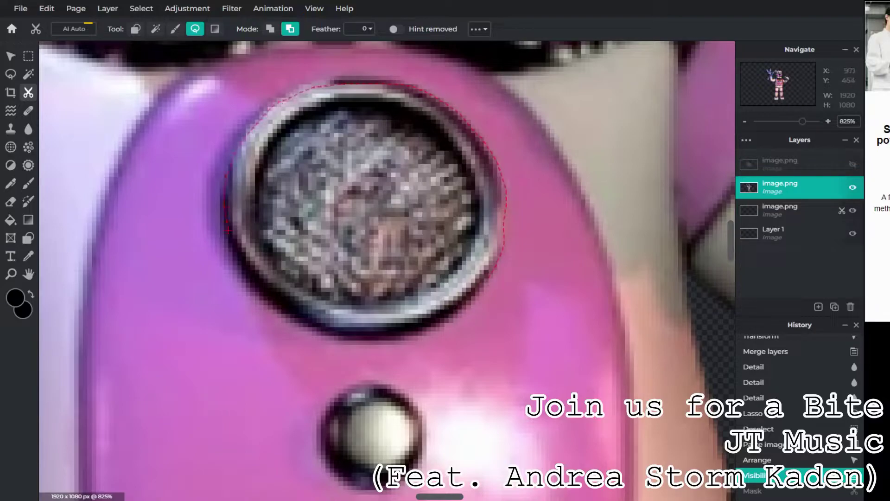
pyautogui.hotkey('ctrl', 'shift', 'z')
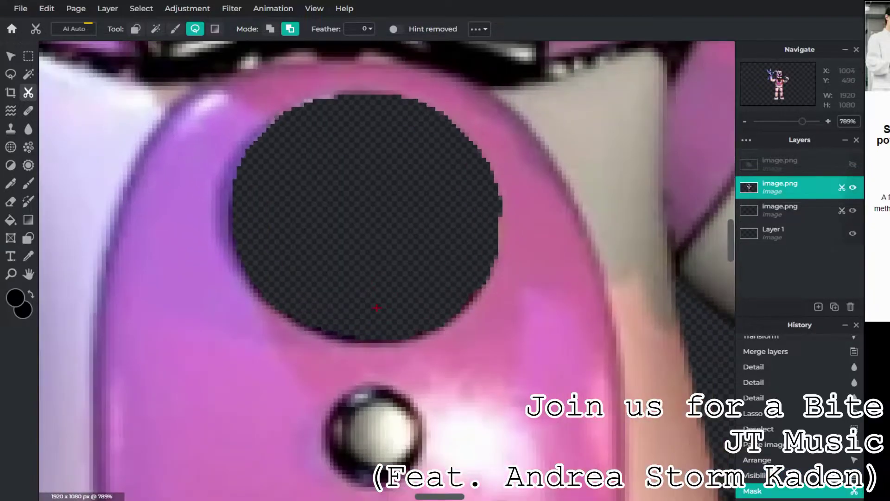
pyautogui.scroll(-1, 380, 312)
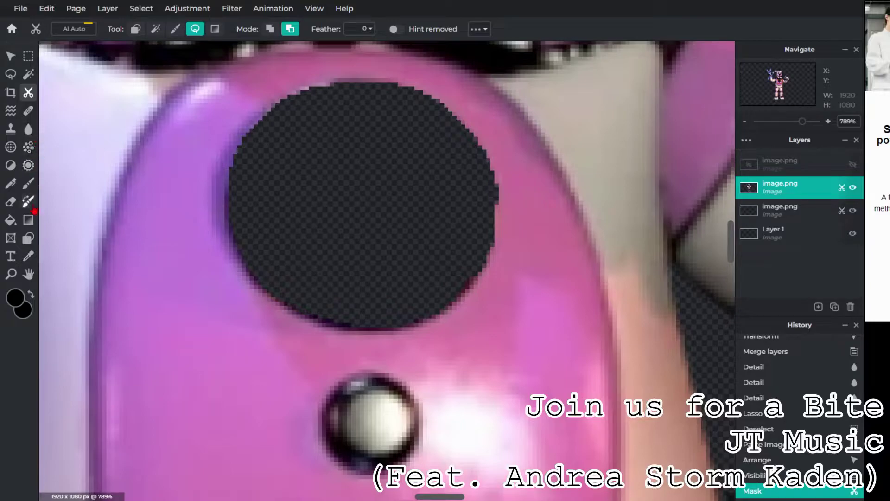
pyautogui.scroll(-5, 399, 225)
# - Show the grill copy and move it down and to the right of the hole
pyautogui.click(853, 163)
pyautogui.click(779, 164)
pyautogui.press('v')
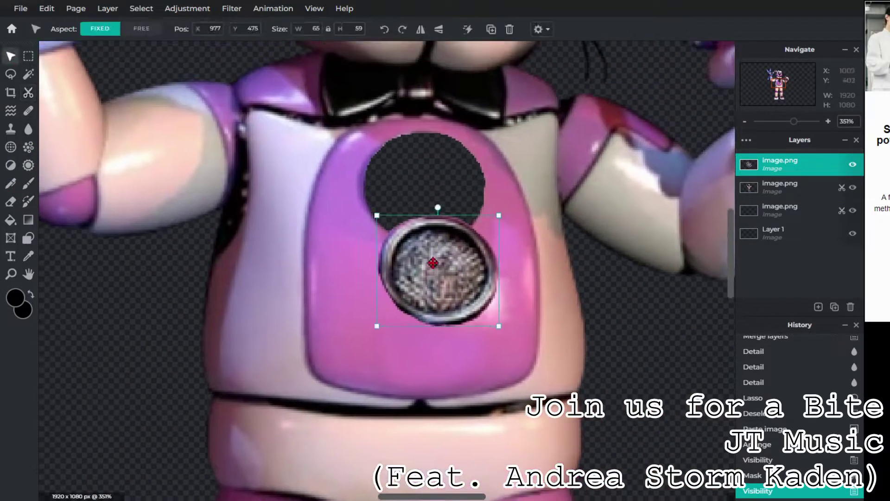
pyautogui.moveTo(443, 267); pyautogui.dragTo(512, 261)
pyautogui.scroll(1, 512, 261)
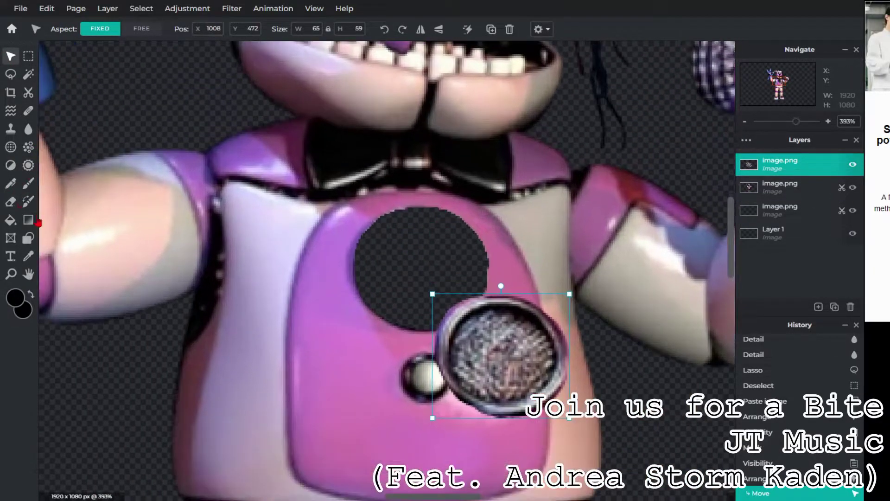
# - Add an empty layer beneath Freddy and paint the chest hole black
pyautogui.click(818, 307)
pyautogui.click(74, 304)
pyautogui.moveTo(779, 164); pyautogui.dragTo(780, 210)
pyautogui.moveTo(471, 300); pyautogui.dragTo(407, 297)
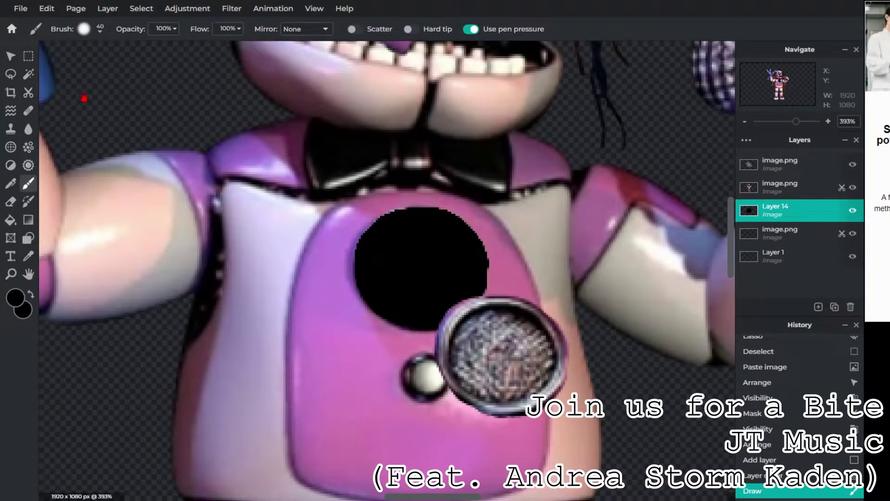
pyautogui.hotkey('ctrl', '0')
# - Paste the endoskeleton image, then resize and move it onto Freddy's body
pyautogui.hotkey('ctrl', 'v')
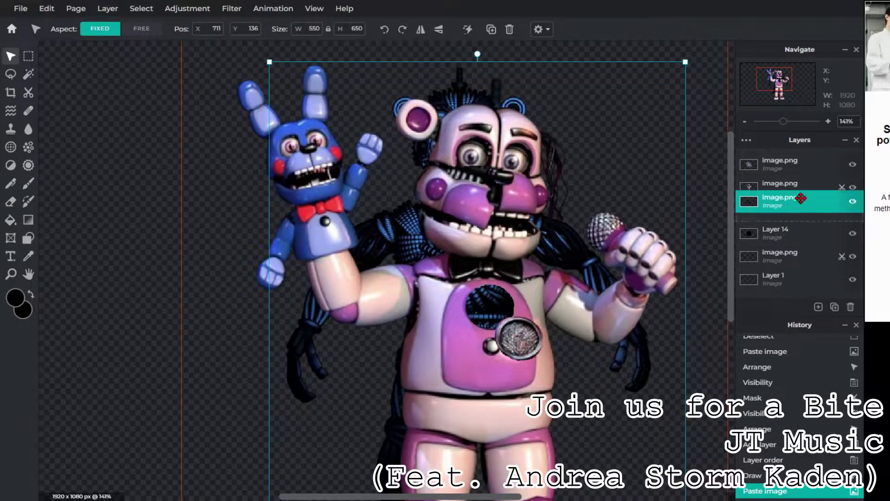
pyautogui.moveTo(780, 210); pyautogui.dragTo(780, 164)
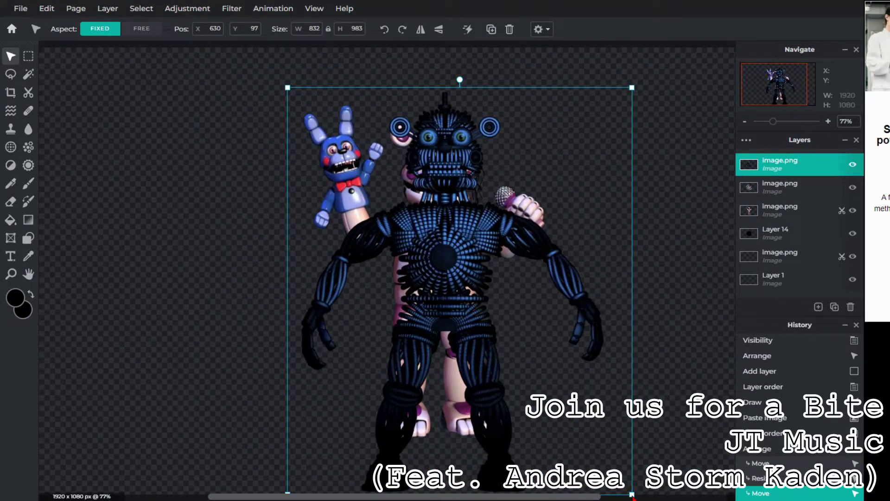
pyautogui.moveTo(632, 495); pyautogui.dragTo(587, 441)
pyautogui.moveTo(446, 264); pyautogui.dragTo(480, 306)
pyautogui.scroll(5, 418, 250)
# - Move the endoskeleton layer behind Freddy and cut out his chest hole to reveal the wires
pyautogui.click(28, 93)
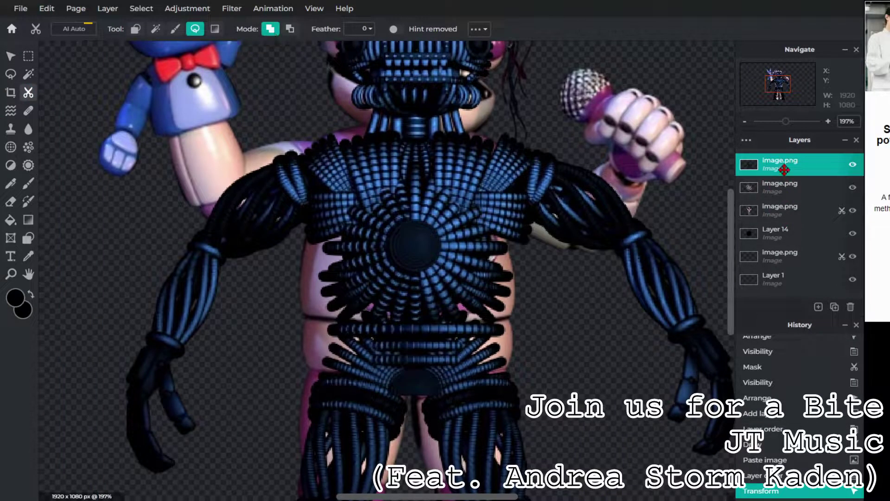
pyautogui.moveTo(780, 164); pyautogui.dragTo(779, 210)
pyautogui.scroll(2, 487, 244)
pyautogui.scroll(2, 452, 250)
pyautogui.scroll(2, 424, 261)
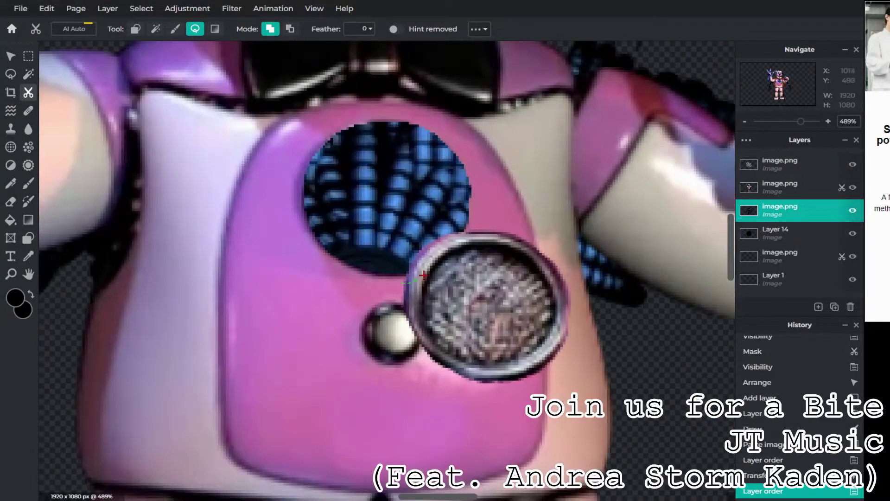
pyautogui.click(303, 121)
pyautogui.scroll(-3, 348, 251)
pyautogui.click(779, 187)
pyautogui.scroll(3, 276, 237)
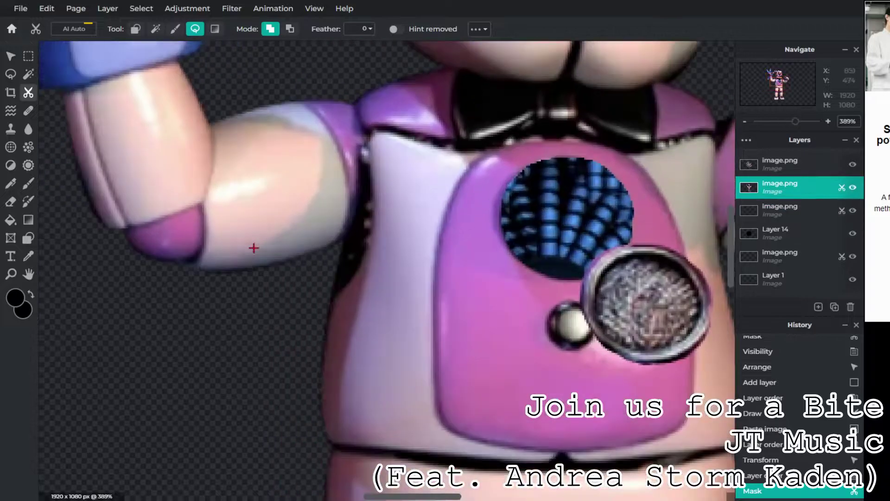
pyautogui.click(11, 165)
# - Darken the chest hole's rim with a small Darken brush, undoing one stray stroke
pyautogui.click(390, 29)
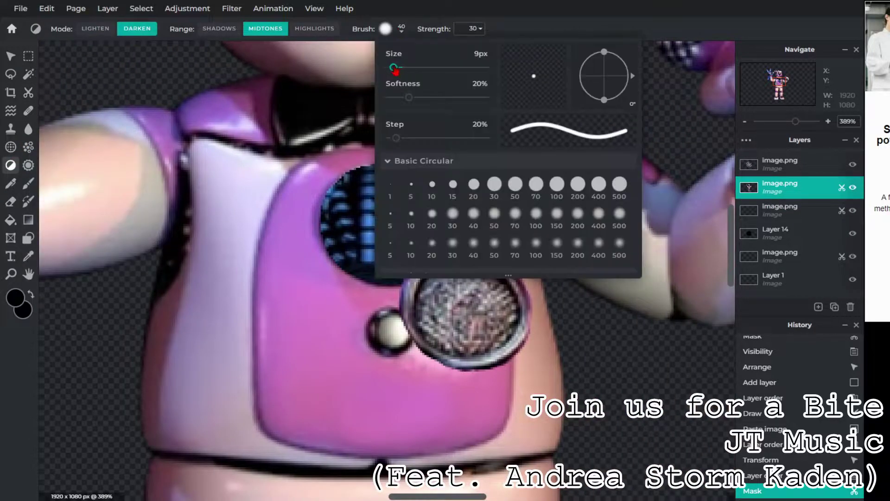
pyautogui.moveTo(322, 236)
pyautogui.mouseDown()
pyautogui.moveTo(452, 202)
pyautogui.moveTo(424, 281)
pyautogui.mouseUp()
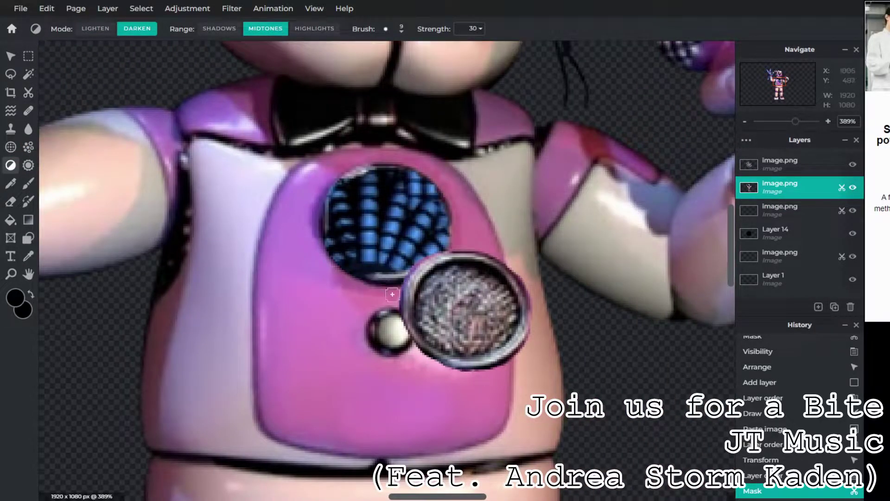
pyautogui.scroll(3, 369, 290)
pyautogui.moveTo(298, 113); pyautogui.dragTo(223, 247)
pyautogui.hotkey('ctrl', 'z')
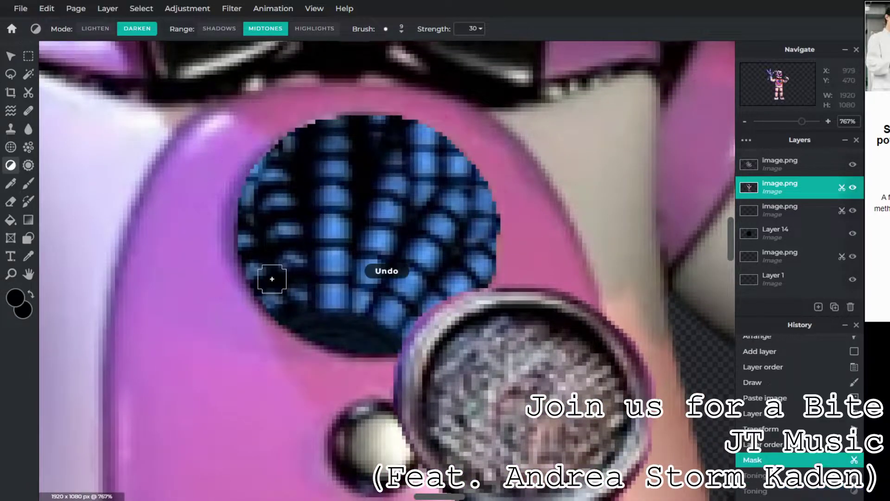
pyautogui.moveTo(264, 327)
pyautogui.mouseDown()
pyautogui.moveTo(225, 219)
pyautogui.moveTo(325, 100)
pyautogui.moveTo(477, 175)
pyautogui.moveTo(491, 282)
pyautogui.mouseUp()
pyautogui.moveTo(453, 336)
pyautogui.mouseDown()
pyautogui.moveTo(255, 313)
pyautogui.moveTo(308, 113)
pyautogui.moveTo(496, 269)
pyautogui.mouseUp()
pyautogui.scroll(-2, 329, 314)
pyautogui.scroll(1, 329, 314)
pyautogui.moveTo(278, 249)
pyautogui.mouseDown()
pyautogui.moveTo(397, 186)
pyautogui.moveTo(402, 374)
pyautogui.mouseUp()
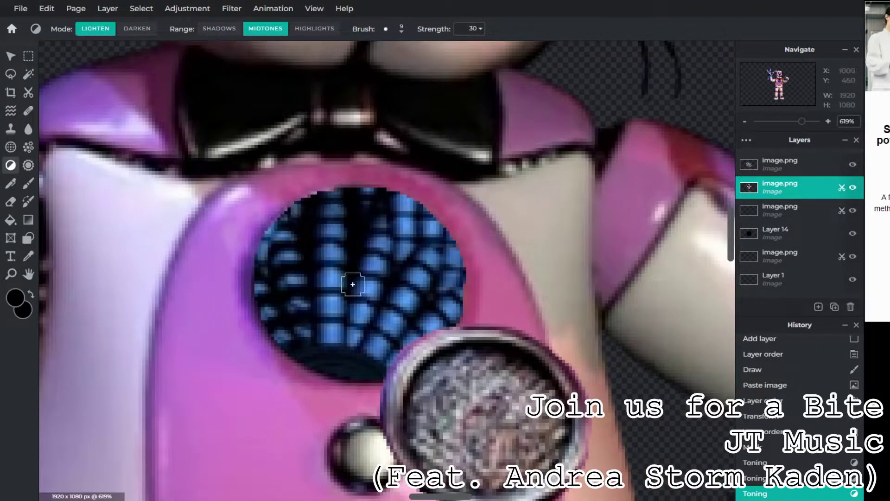
pyautogui.scroll(-5, 353, 284)
# - Desaturate the endoskeleton wire layer with Hue & saturation at Saturation -35
pyautogui.click(769, 162)
pyautogui.click(849, 212)
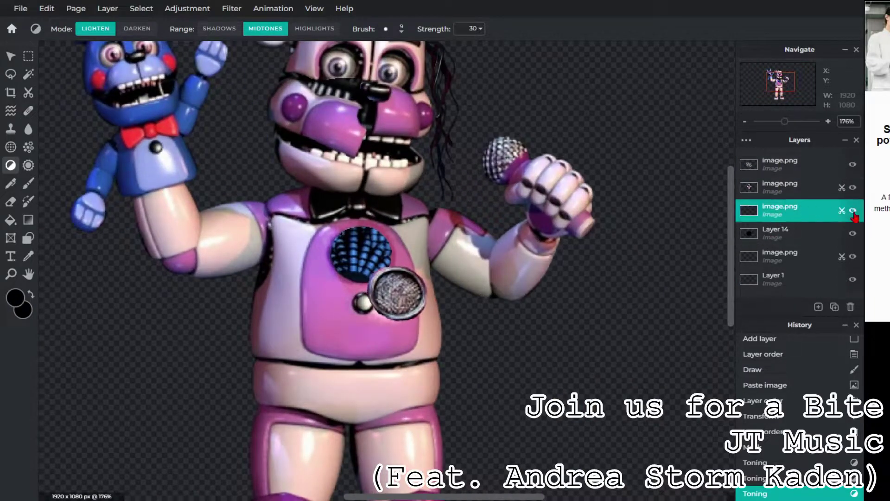
pyautogui.click(207, 12)
pyautogui.click(201, 129)
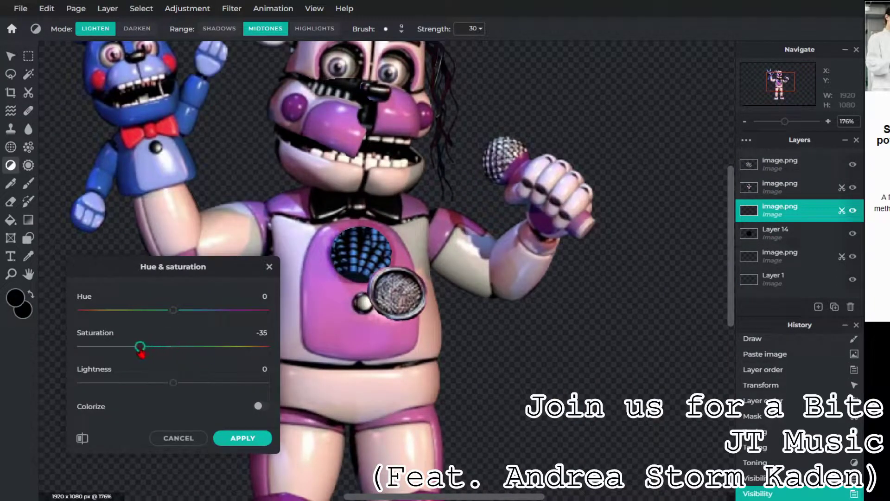
pyautogui.click(243, 438)
pyautogui.scroll(-3, 237, 294)
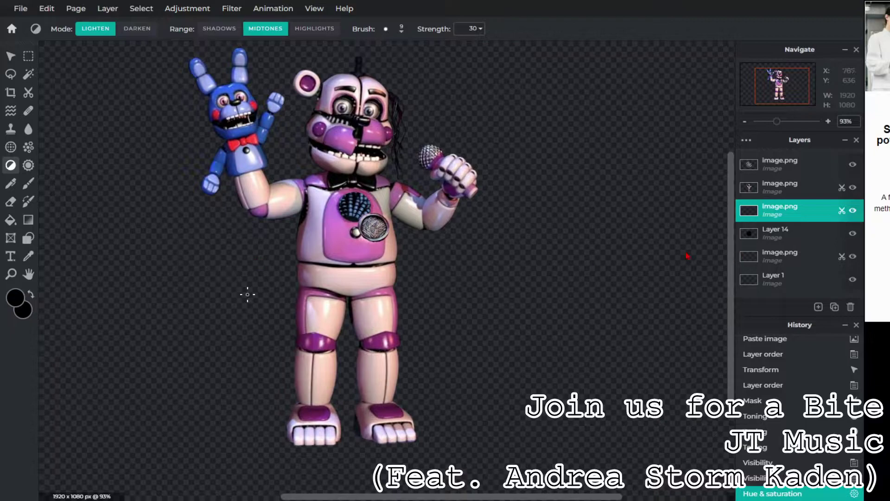
# - Paste the dark endoskeleton as a new layer, undoing a trial cutout
pyautogui.hotkey('ctrl', 'v')
pyautogui.scroll(5, 334, 320)
pyautogui.scroll(4, 334, 321)
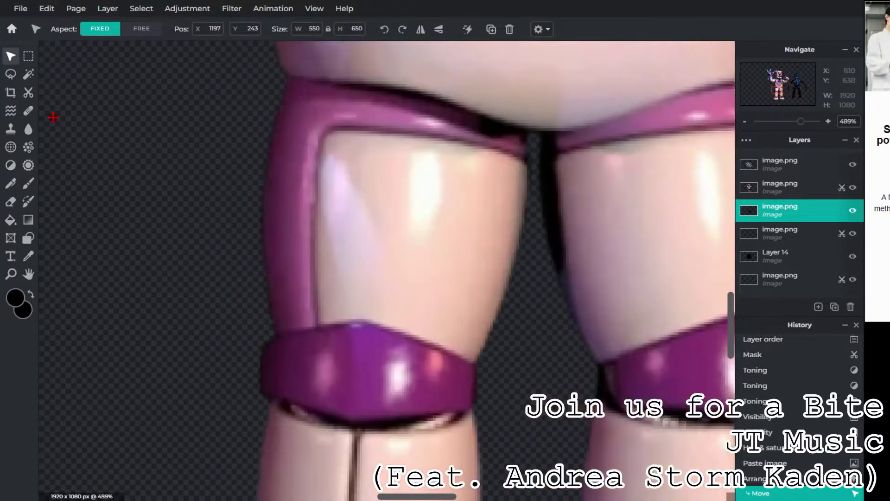
pyautogui.click(28, 92)
pyautogui.moveTo(474, 193); pyautogui.dragTo(223, 193)
pyautogui.hotkey('ctrl', 'z')
pyautogui.scroll(-8, 557, 292)
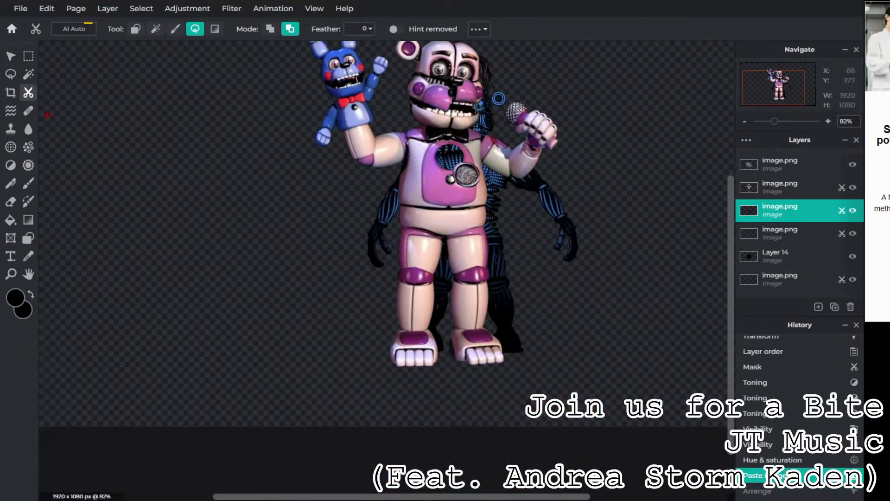
# - Hide the endoskeleton, merge Freddy's layers, and apply Hue & saturation -40, Lightness 6
pyautogui.press('v')
pyautogui.click(853, 210)
pyautogui.click(664, 292)
pyautogui.click(780, 186)
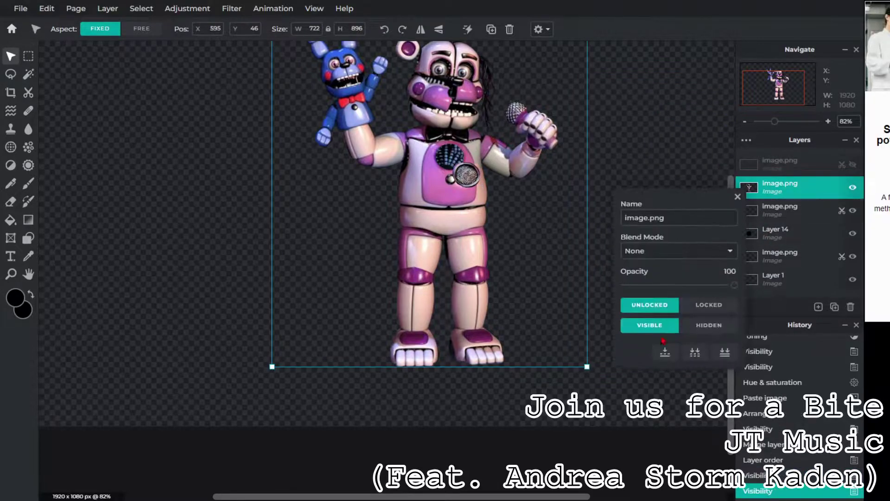
pyautogui.click(662, 328)
pyautogui.click(781, 187)
pyautogui.click(661, 328)
pyautogui.click(855, 210)
pyautogui.moveTo(780, 187); pyautogui.dragTo(780, 212)
pyautogui.scroll(-2, 481, 260)
pyautogui.hotkey('ctrl', 'u')
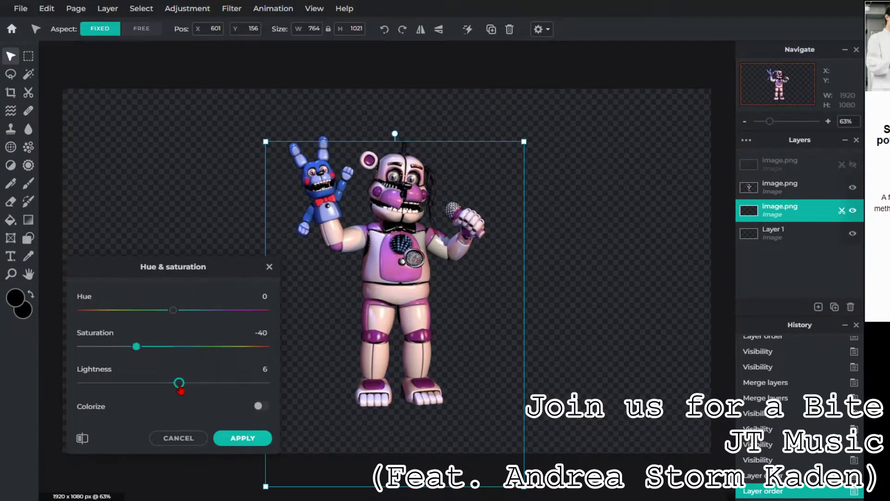
pyautogui.click(232, 438)
pyautogui.scroll(3, 390, 279)
# - Merge the figure's layers and cut away part of Freddy's thigh
pyautogui.click(795, 207)
pyautogui.click(661, 347)
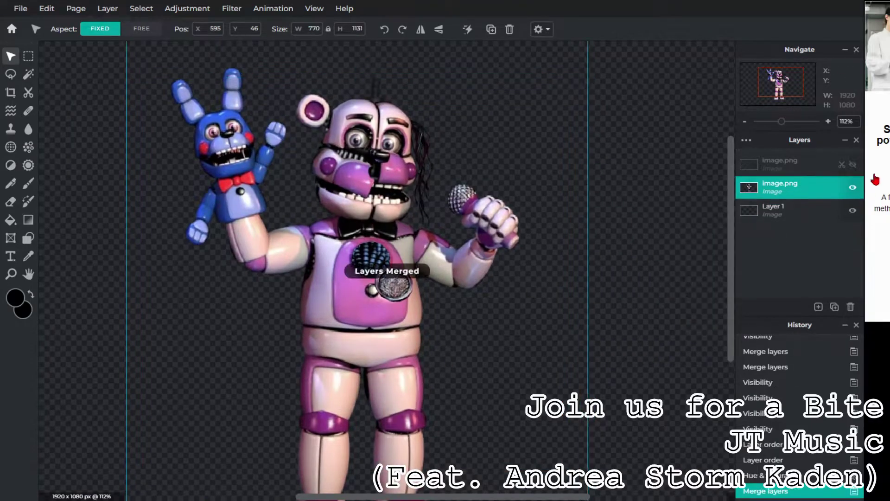
pyautogui.scroll(4, 423, 278)
pyautogui.press('x')
pyautogui.scroll(1, 302, 278)
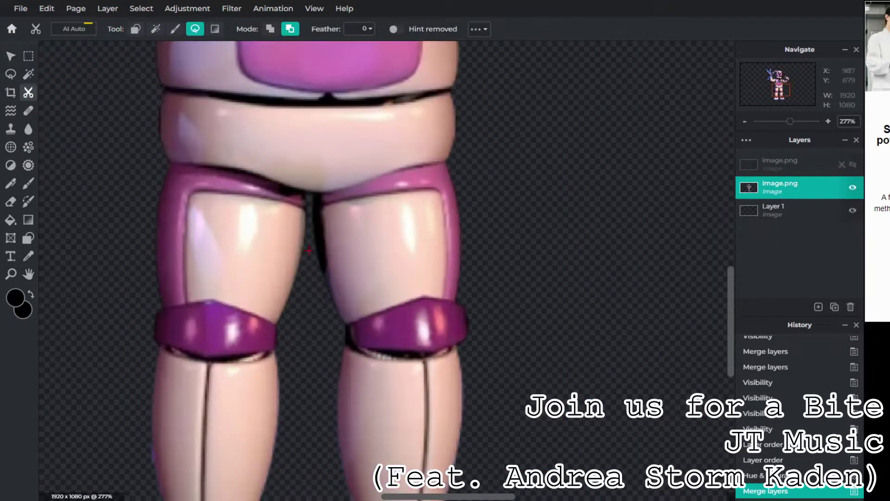
pyautogui.scroll(1, 396, 204)
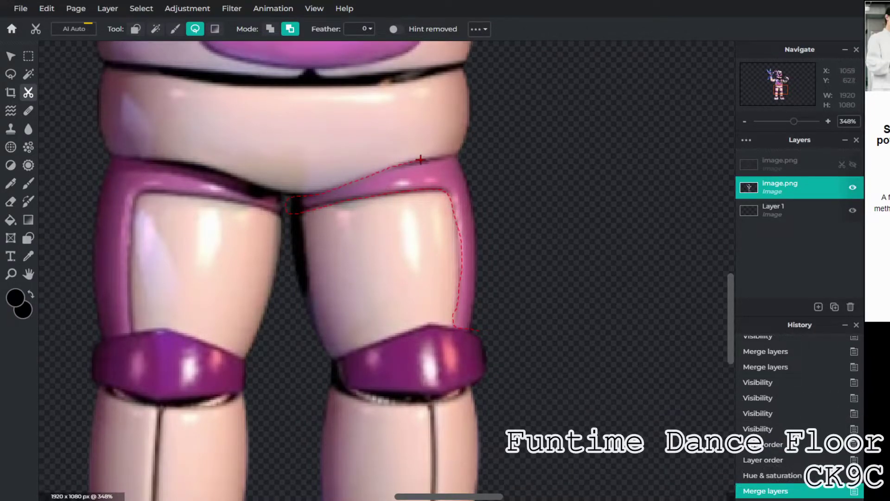
pyautogui.doubleClick(455, 156)
pyautogui.hotkey('ctrl', '0')
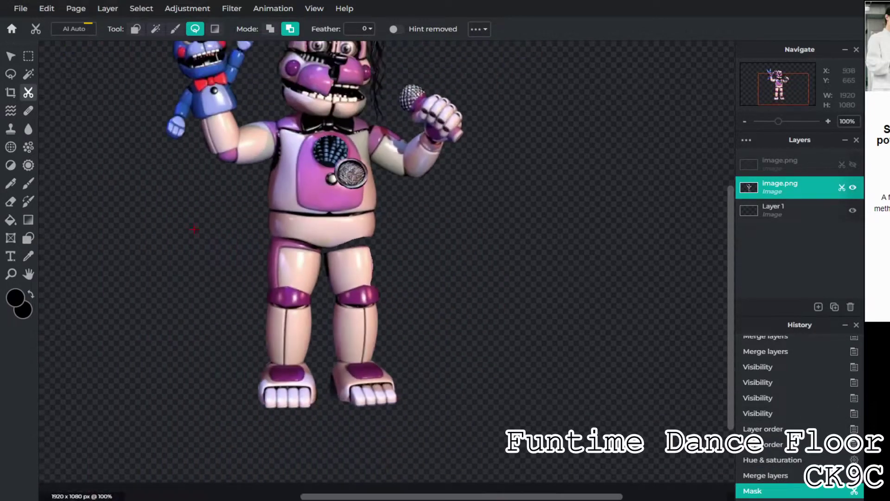
# - Show the dark endoskeleton and move, resize and rotate it behind Freddy
pyautogui.click(853, 164)
pyautogui.press('v')
pyautogui.moveTo(604, 183); pyautogui.dragTo(327, 182)
pyautogui.moveTo(249, 61); pyautogui.dragTo(35, 42)
pyautogui.scroll(-2, 390, 244)
pyautogui.moveTo(505, 118); pyautogui.dragTo(519, 129)
pyautogui.moveTo(419, 188); pyautogui.dragTo(432, 178)
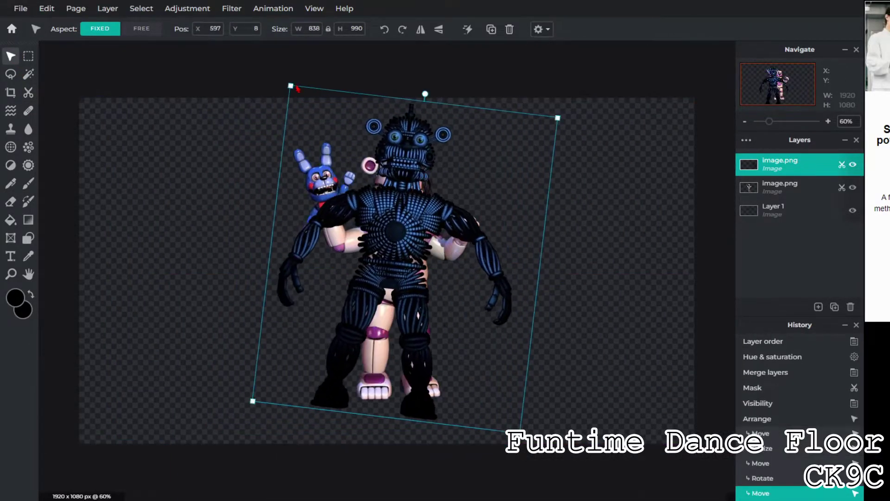
pyautogui.moveTo(292, 86); pyautogui.dragTo(318, 133)
pyautogui.moveTo(445, 237); pyautogui.dragTo(451, 221)
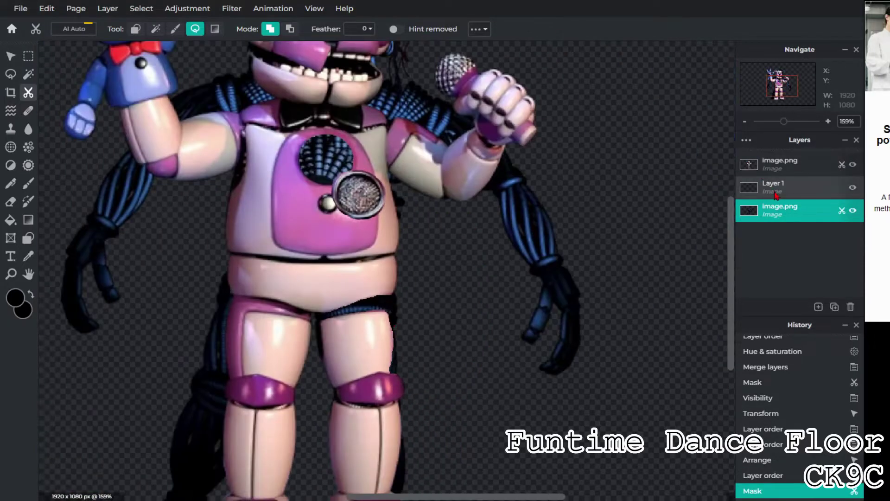
# - Move the endoskeleton layer behind the figure and redo the thigh cutout
pyautogui.moveTo(773, 210); pyautogui.dragTo(773, 190)
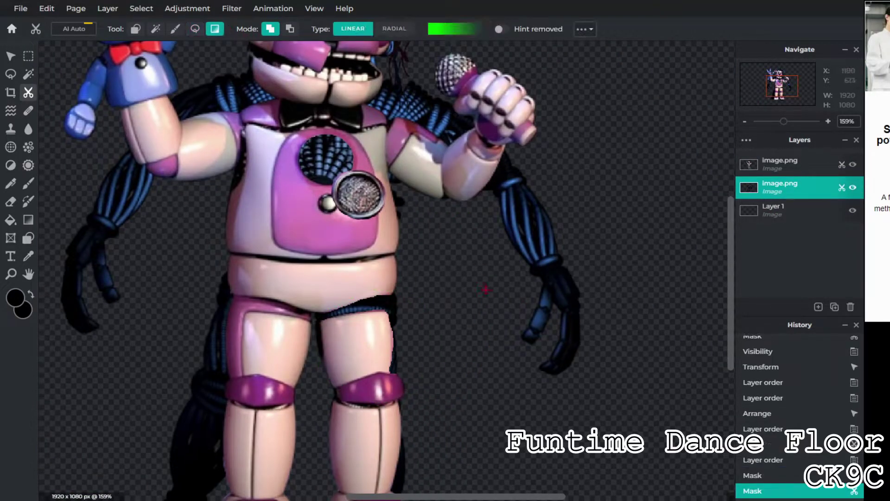
pyautogui.hotkey('ctrl', 'z')
pyautogui.click(290, 29)
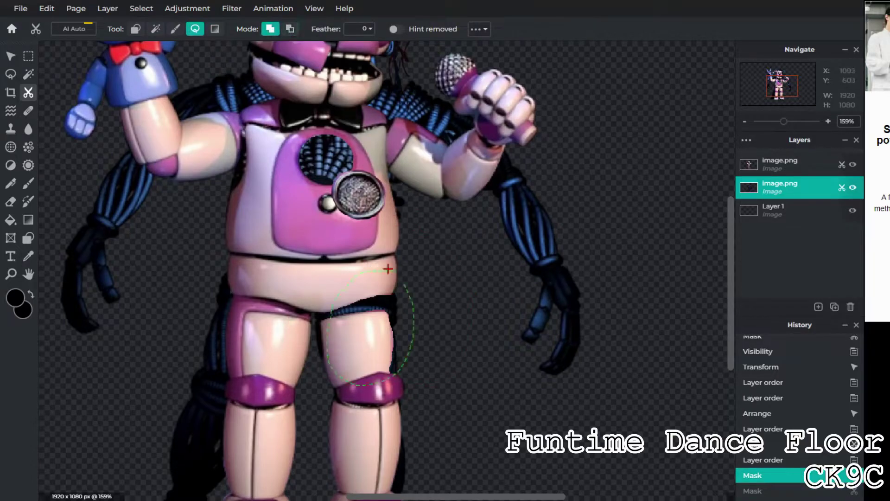
pyautogui.hotkey('ctrl', 'y')
pyautogui.scroll(3, 369, 253)
pyautogui.press('l')
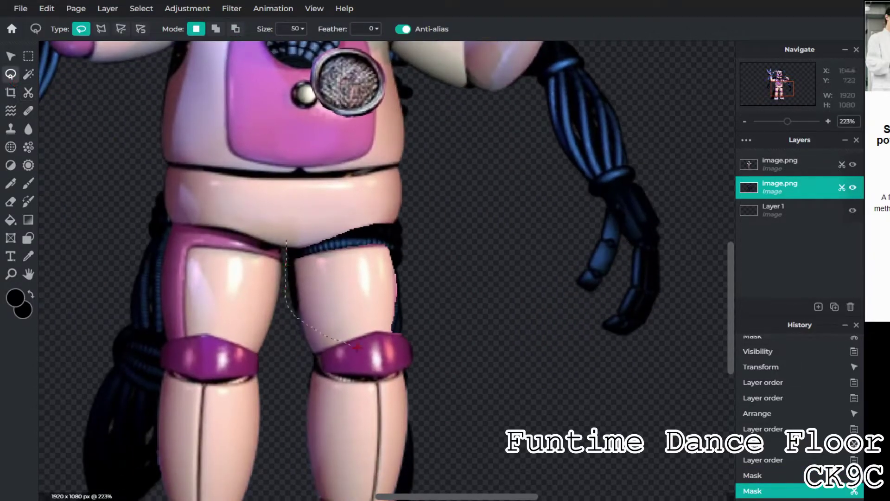
# - Copy and paste the traced leg area, reorder layers, and delete the unwanted pasted layer
pyautogui.hotkey('ctrl', 'c')
pyautogui.hotkey('ctrl', 'v')
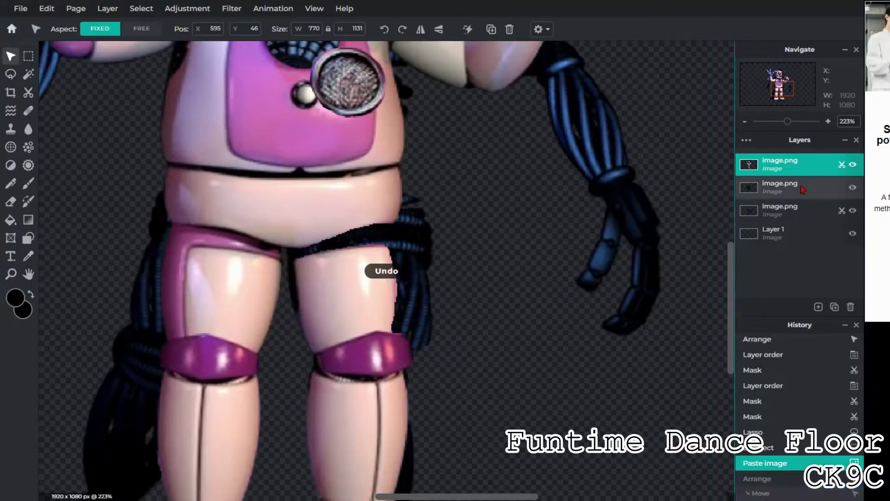
pyautogui.hotkey('ctrl', 'shift', ']')
pyautogui.hotkey('ctrl', '[')
pyautogui.hotkey('ctrl', ']')
pyautogui.click(853, 210)
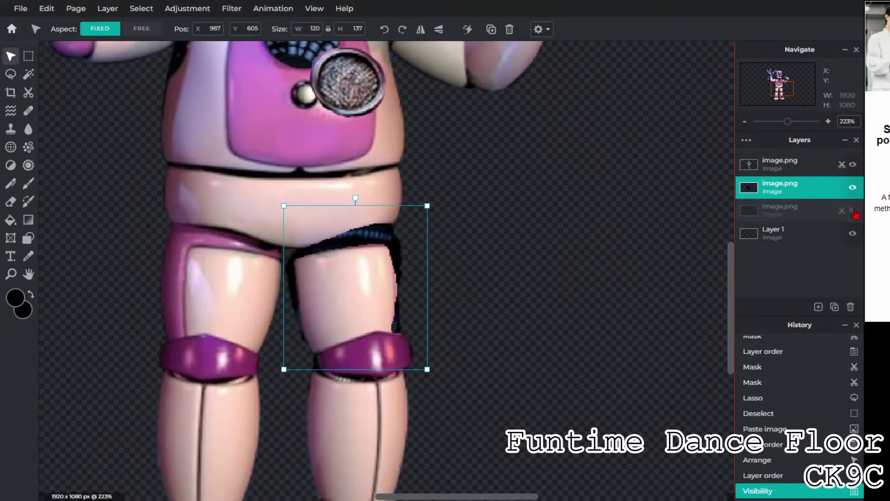
pyautogui.click(813, 167)
pyautogui.press('Delete')
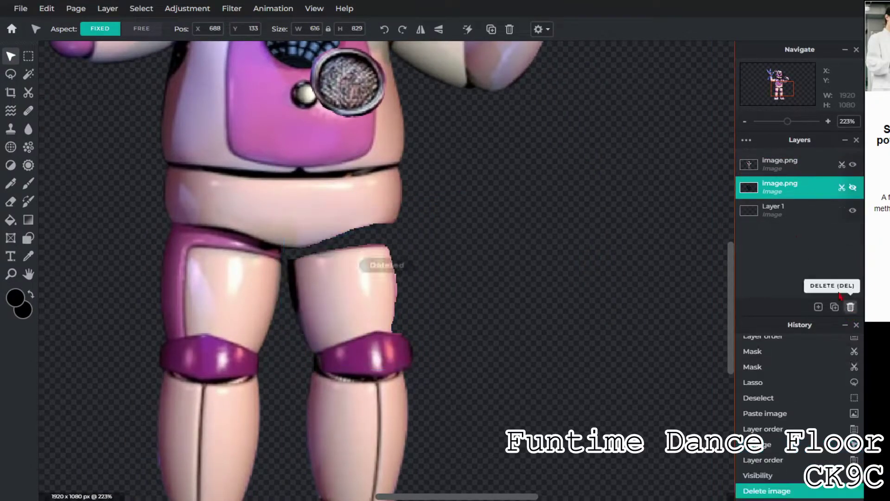
# - Lasso the wires beside the thigh and hip and paste them as a top layer
pyautogui.click(853, 187)
pyautogui.click(12, 74)
pyautogui.moveTo(280, 240); pyautogui.dragTo(287, 315)
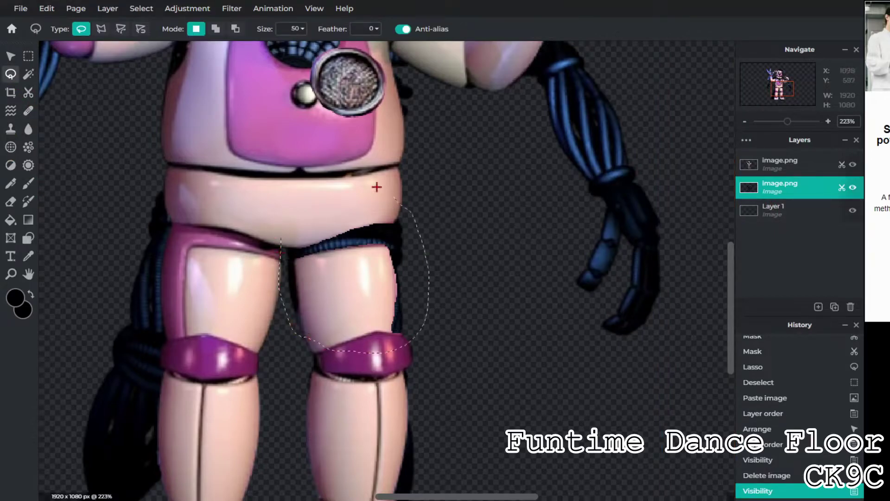
pyautogui.moveTo(364, 184); pyautogui.dragTo(387, 272)
pyautogui.hotkey('ctrl', 'c')
pyautogui.hotkey('ctrl', 'v')
pyautogui.click(853, 210)
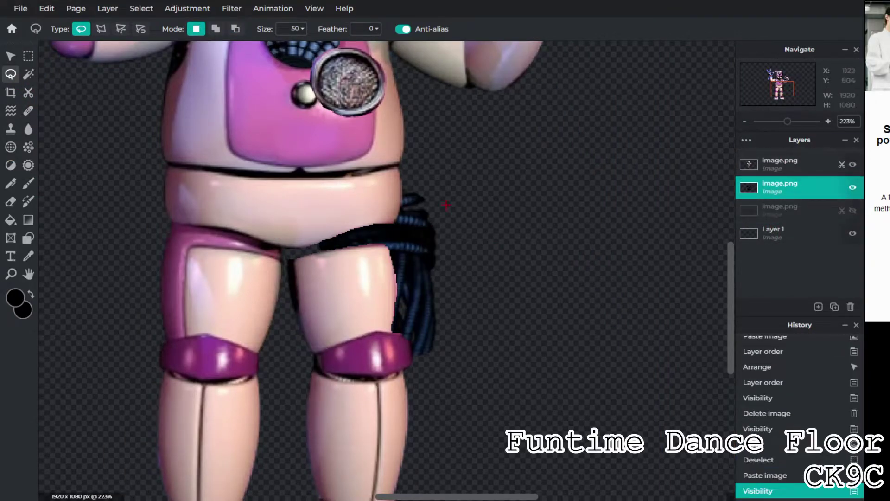
pyautogui.moveTo(766, 187)
pyautogui.mouseDown()
pyautogui.moveTo(766, 164)
pyautogui.moveTo(766, 187)
pyautogui.moveTo(808, 164)
pyautogui.mouseUp()
# - Desaturate the pasted wires with Saturation -55 and move them beneath Freddy
pyautogui.press('v')
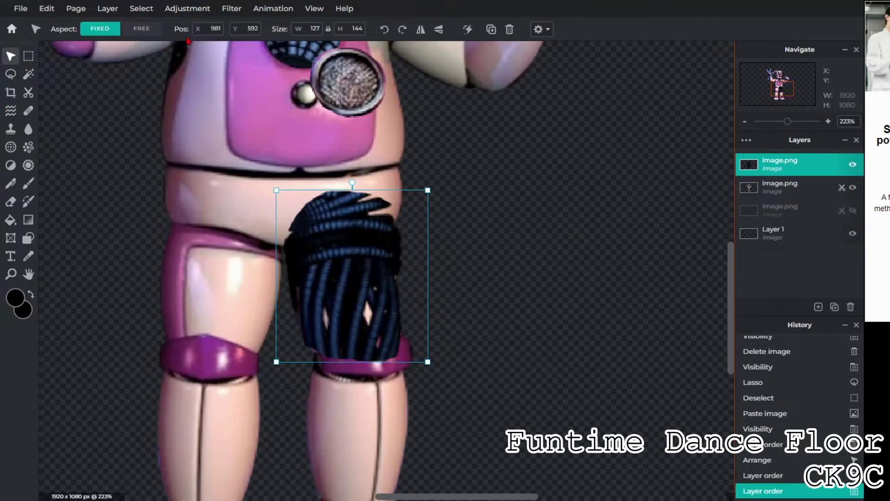
pyautogui.click(187, 9)
pyautogui.click(182, 59)
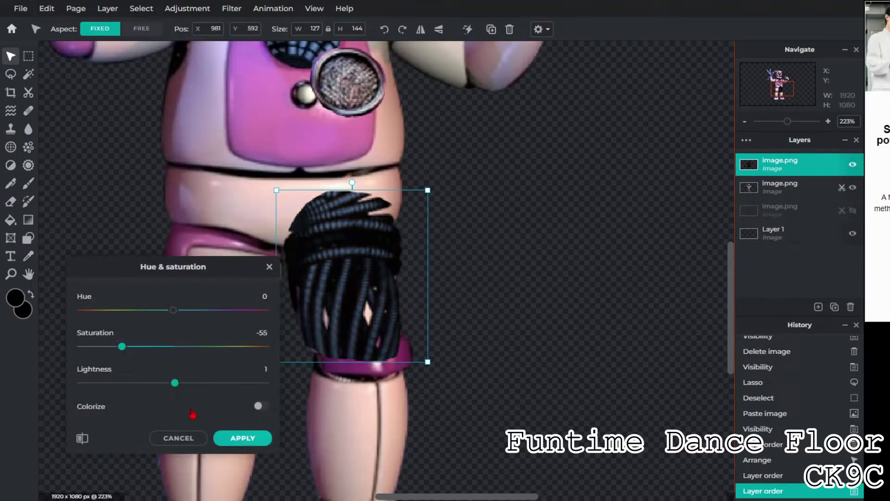
pyautogui.click(243, 438)
pyautogui.moveTo(779, 163); pyautogui.dragTo(779, 187)
# - Delete the hidden arm layer, merge the wires into Freddy, and cut away his left ear
pyautogui.click(780, 207)
pyautogui.press('Delete')
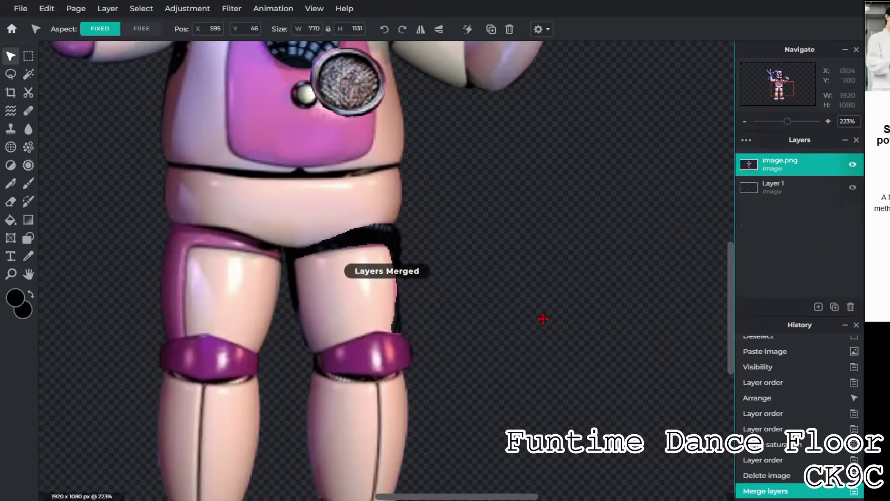
pyautogui.hotkey('ctrl', 'e')
pyautogui.scroll(-3, 541, 314)
pyautogui.scroll(-2, 540, 314)
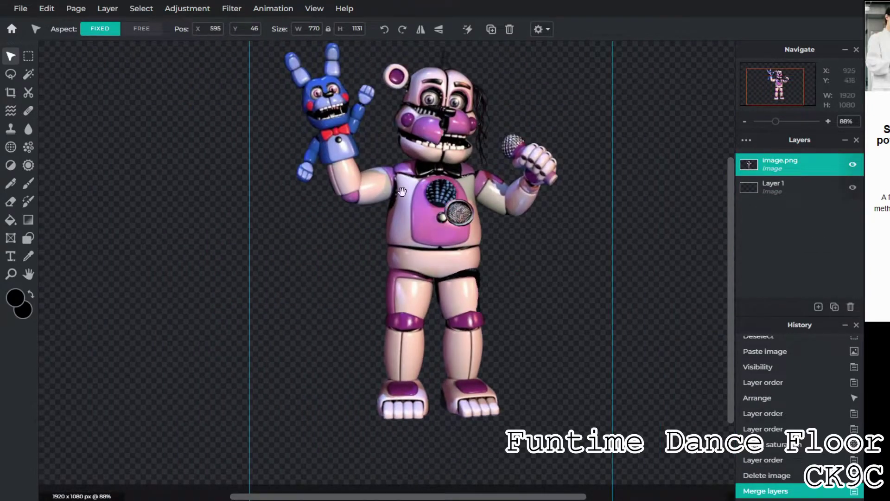
pyautogui.scroll(3, 397, 84)
pyautogui.scroll(3, 396, 84)
pyautogui.scroll(2, 79, 203)
pyautogui.click(28, 92)
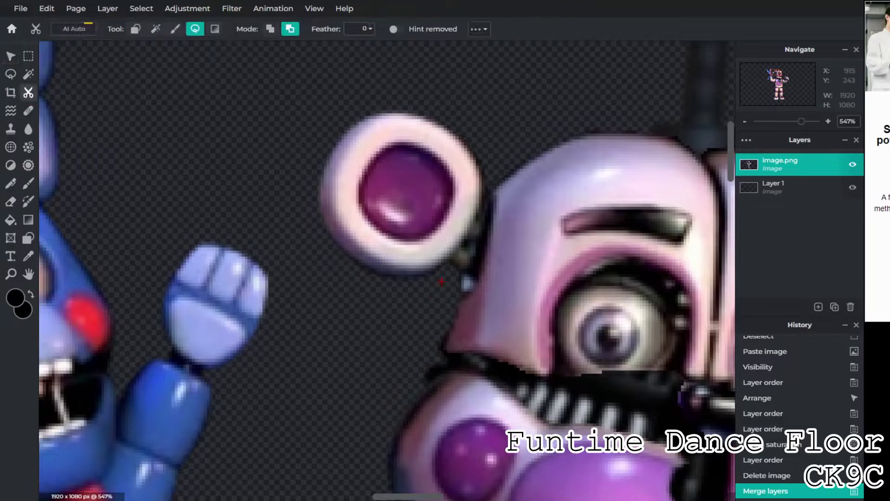
pyautogui.moveTo(458, 102)
pyautogui.mouseDown()
pyautogui.moveTo(439, 282)
pyautogui.moveTo(486, 219)
pyautogui.mouseUp()
pyautogui.scroll(2, 494, 202)
pyautogui.scroll(-2, 485, 224)
# - Add a new layer beneath Freddy and paint a dark line along his head's left edge
pyautogui.click(818, 306)
pyautogui.click(74, 302)
pyautogui.moveTo(772, 183); pyautogui.dragTo(771, 185)
pyautogui.press('b')
pyautogui.moveTo(478, 298)
pyautogui.mouseDown()
pyautogui.moveTo(473, 230)
pyautogui.moveTo(466, 286)
pyautogui.mouseUp()
pyautogui.click(84, 28)
pyautogui.scroll(2, 487, 214)
pyautogui.hotkey('ctrl', 'z')
pyautogui.click(84, 29)
pyautogui.moveTo(90, 66); pyautogui.dragTo(95, 70)
pyautogui.moveTo(478, 216); pyautogui.dragTo(451, 322)
pyautogui.scroll(-5, 456, 263)
pyautogui.click(779, 162)
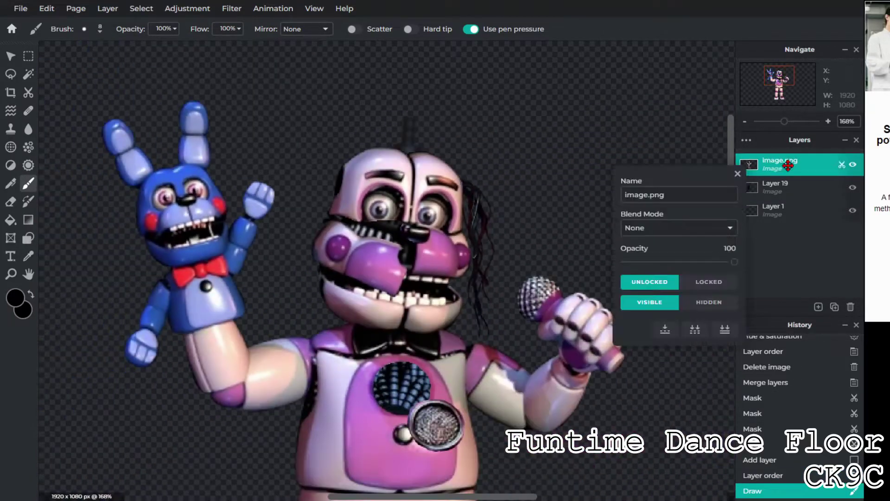
# - Paste the endoskeleton, flip it horizontally, and enlarge, move and tilt it over Freddy
pyautogui.click(645, 280)
pyautogui.hotkey('ctrl', 'z')
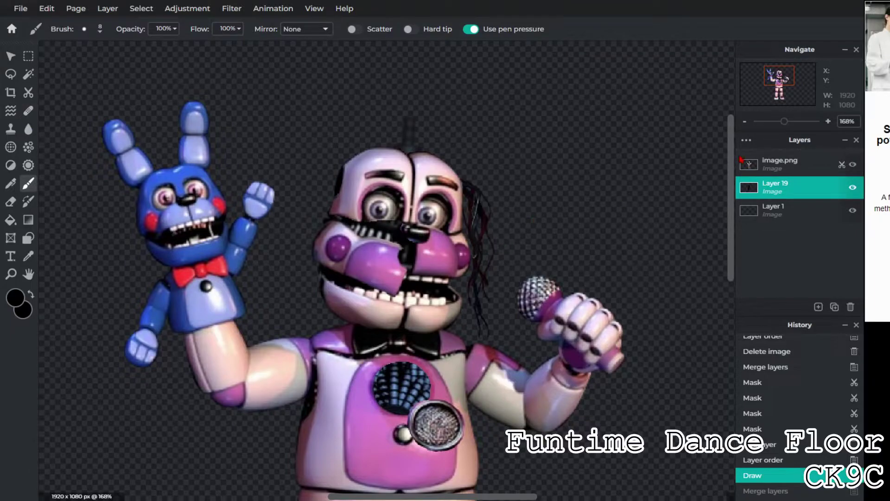
pyautogui.hotkey('ctrl', 'v')
pyautogui.scroll(1, 654, 180)
pyautogui.hotkey('ctrl', 'z')
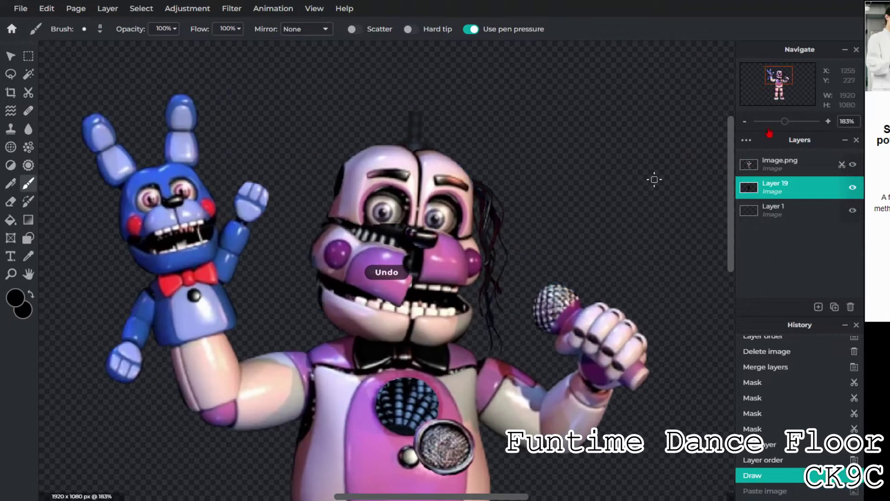
pyautogui.hotkey('ctrl', 'v')
pyautogui.click(11, 55)
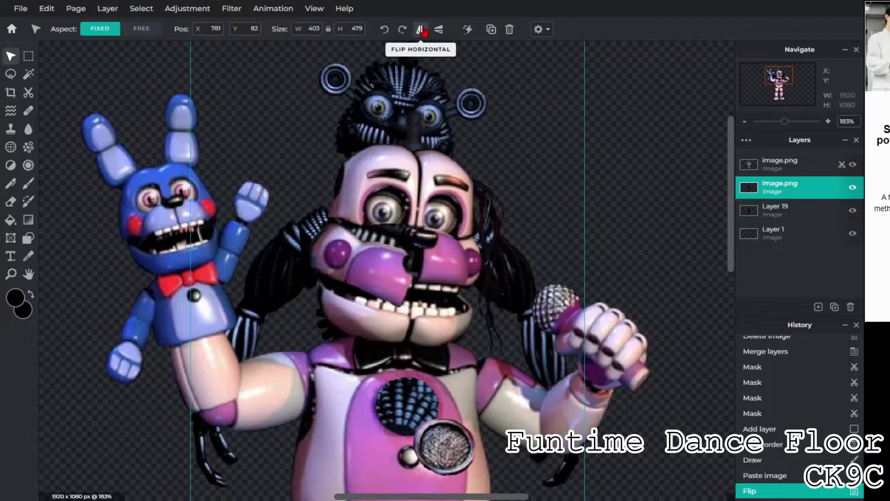
pyautogui.click(421, 28)
pyautogui.moveTo(779, 186); pyautogui.dragTo(780, 161)
pyautogui.moveTo(393, 263); pyautogui.dragTo(375, 104)
pyautogui.moveTo(376, 208); pyautogui.dragTo(390, 195)
pyautogui.moveTo(378, 100); pyautogui.dragTo(396, 158)
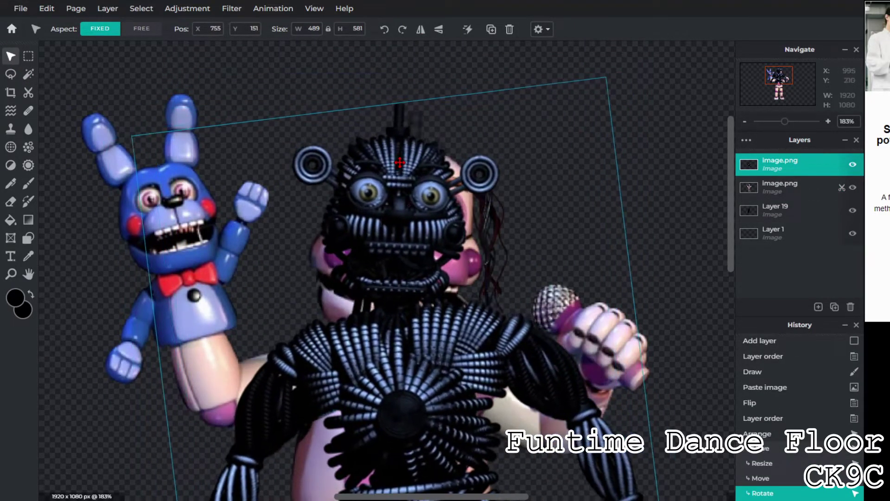
# - Mask out most of the endoskeleton around the ear ring, undoing two stray cutouts
pyautogui.click(28, 93)
pyautogui.click(277, 162)
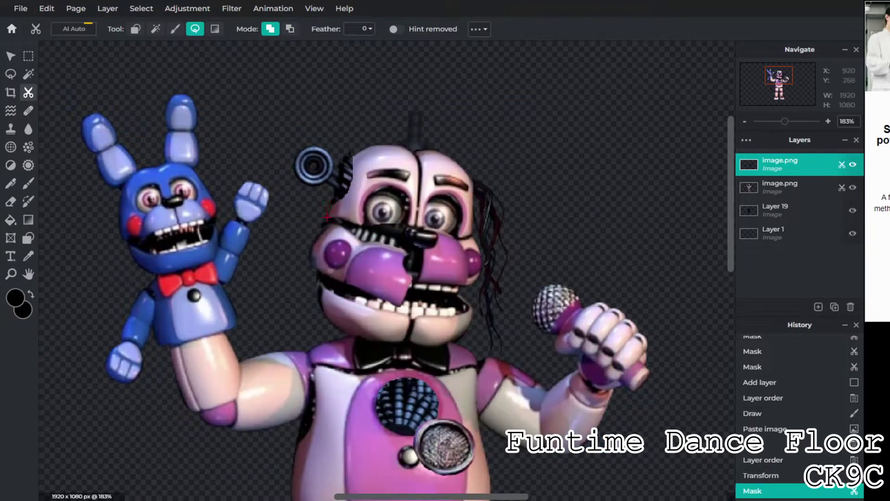
pyautogui.scroll(5, 330, 174)
pyautogui.moveTo(351, 233); pyautogui.dragTo(377, 192)
pyautogui.moveTo(317, 261); pyautogui.dragTo(328, 208)
pyautogui.hotkey('ctrl', 'z')
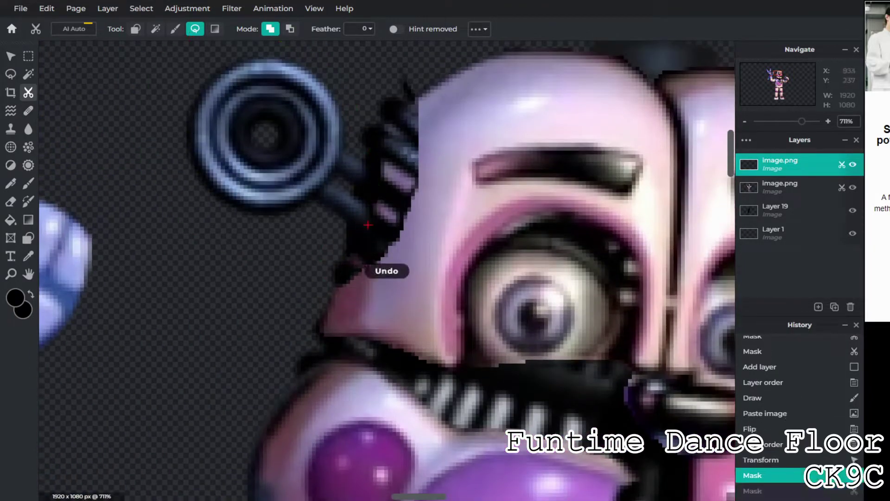
pyautogui.hotkey('ctrl', 'z')
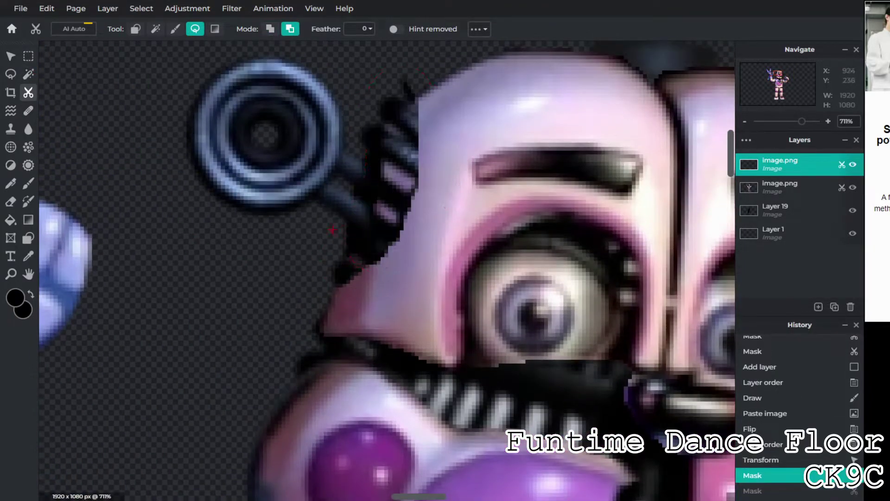
# - Lasso a connecting-rod piece, paste copies, and position it between ring and head
pyautogui.click(337, 225)
pyautogui.scroll(4, 327, 189)
pyautogui.press('l')
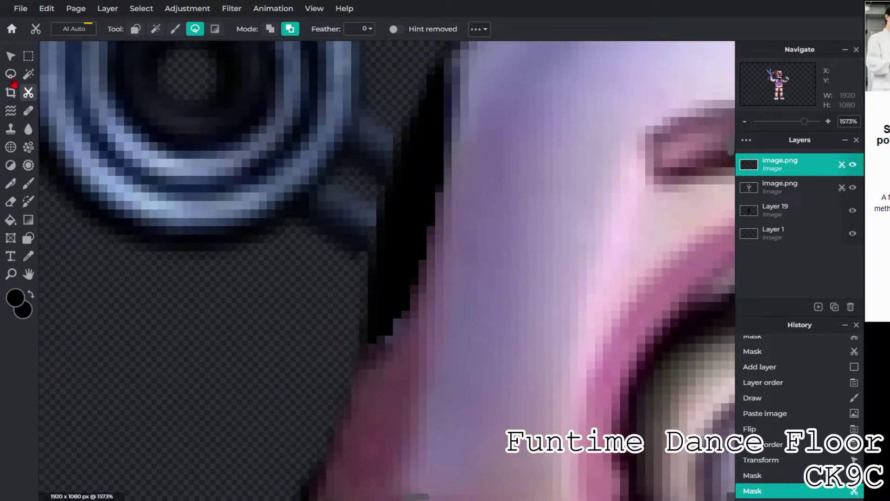
pyautogui.moveTo(307, 250); pyautogui.dragTo(346, 168)
pyautogui.hotkey('ctrl', 'c')
pyautogui.scroll(-2, 313, 252)
pyautogui.hotkey('ctrl', 'v')
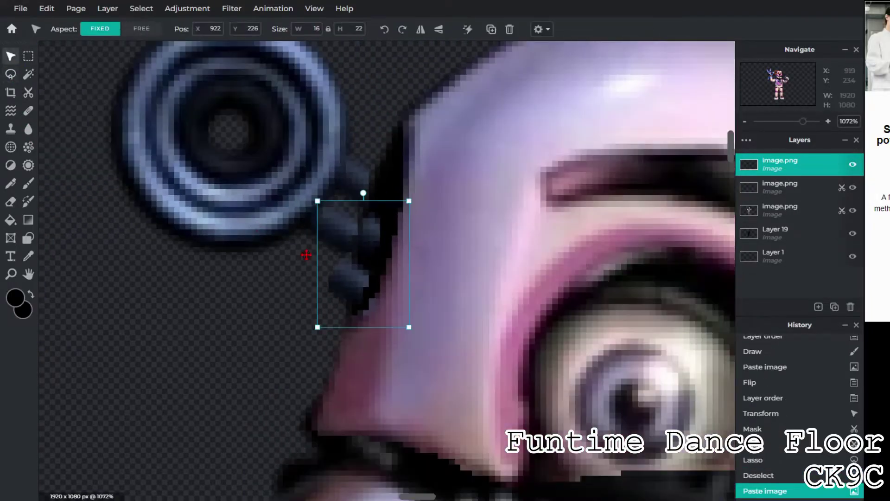
pyautogui.hotkey('ctrl', 'v')
pyautogui.moveTo(346, 290); pyautogui.dragTo(382, 244)
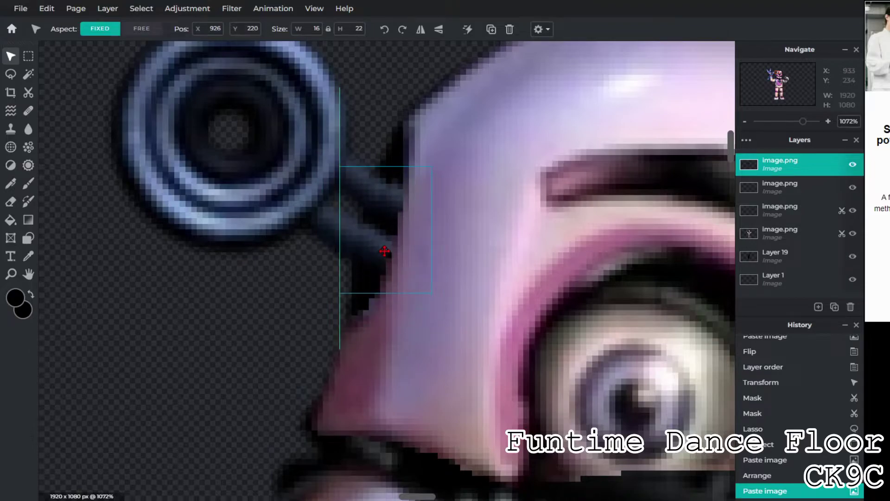
# - Merge the rod pieces down and nudge the ear ring into place beside the head
pyautogui.click(776, 164)
pyautogui.hotkey('ctrl', 'e')
pyautogui.hotkey('ctrl', 'e')
pyautogui.scroll(-2, 495, 249)
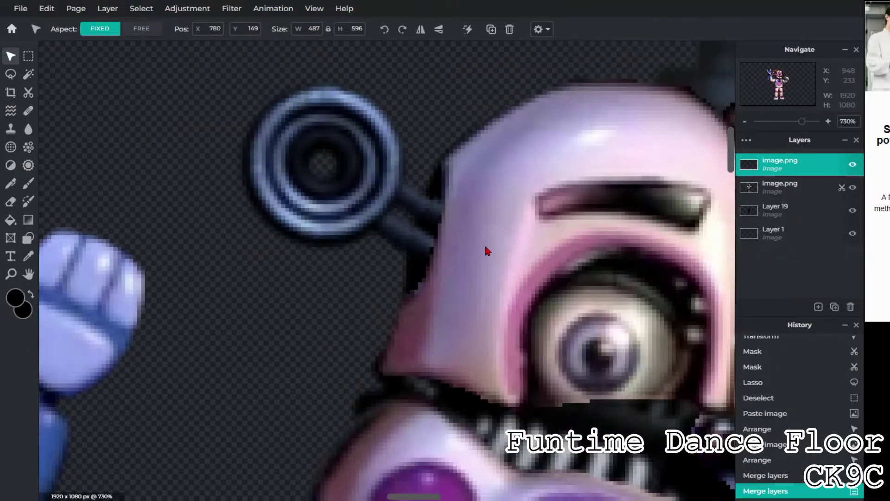
pyautogui.moveTo(495, 248); pyautogui.dragTo(487, 250)
pyautogui.hotkey('ctrl', '[')
pyautogui.scroll(-3, 588, 239)
# - Merge the layers, then cut torn holes into both shins, the chest and torso
pyautogui.hotkey('ctrl', 'e')
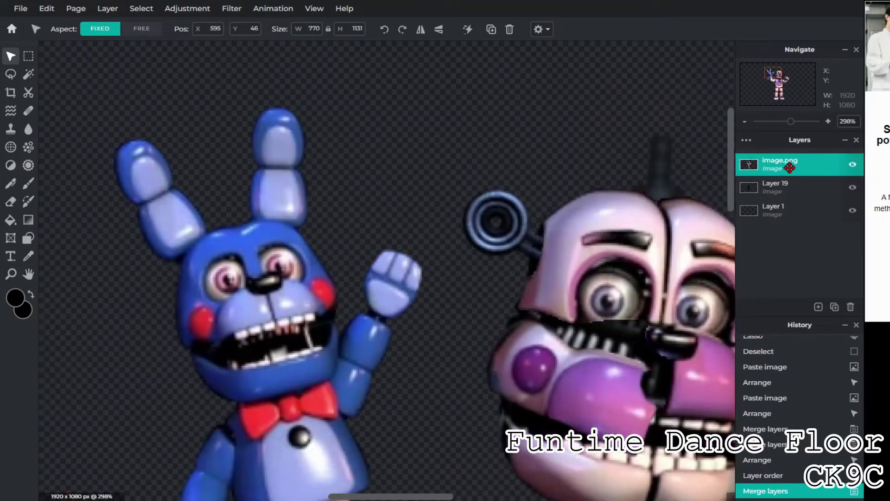
pyautogui.hotkey('ctrl', 'e')
pyautogui.scroll(-1, 439, 184)
pyautogui.scroll(-2, 438, 184)
pyautogui.scroll(4, 352, 285)
pyautogui.press('q')
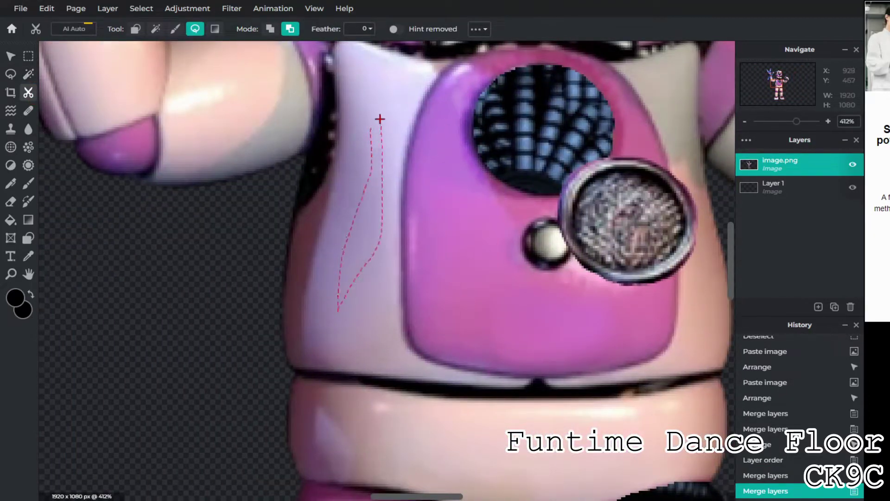
pyautogui.scroll(-3, 281, 82)
pyautogui.moveTo(338, 199); pyautogui.dragTo(447, 209)
pyautogui.scroll(-2, 342, 265)
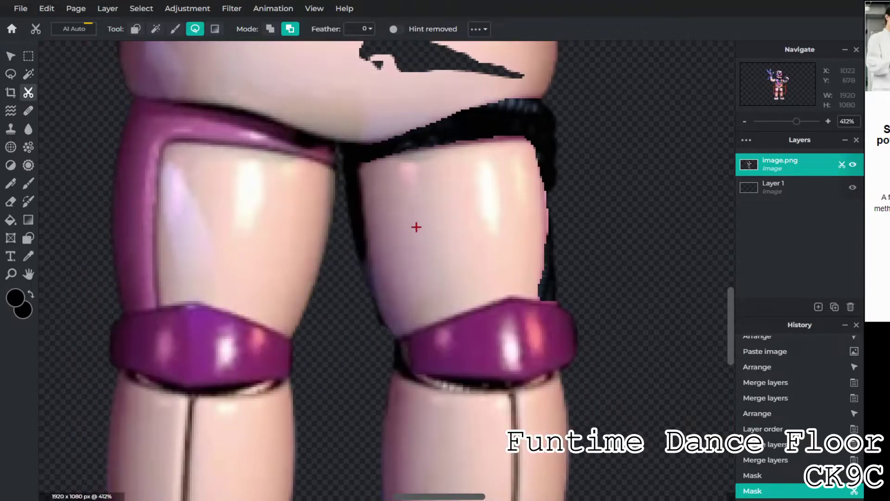
pyautogui.moveTo(188, 257); pyautogui.dragTo(187, 258)
pyautogui.scroll(-3, 421, 184)
pyautogui.moveTo(421, 184); pyautogui.dragTo(385, 293)
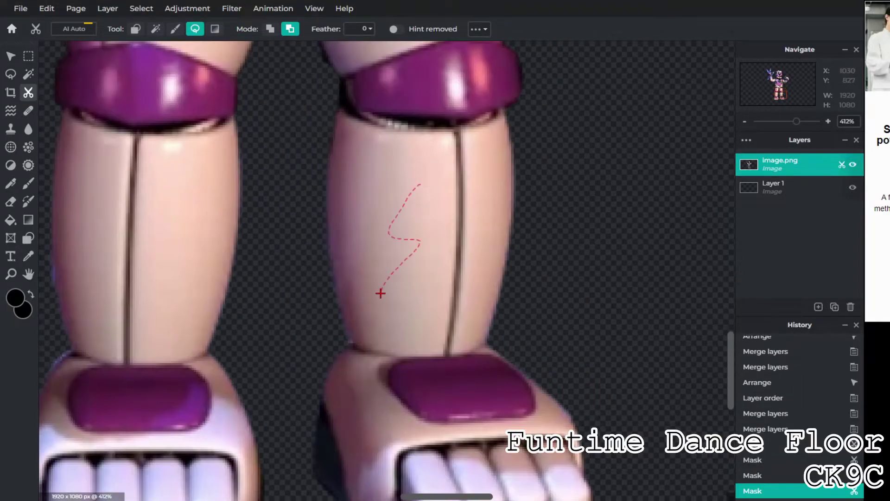
pyautogui.hotkey('ctrl', 'z')
pyautogui.moveTo(424, 115); pyautogui.dragTo(425, 114)
pyautogui.scroll(-2, 425, 114)
pyautogui.scroll(-3, 461, 264)
pyautogui.moveTo(348, 102); pyautogui.dragTo(354, 119)
pyautogui.scroll(-5, 375, 195)
pyautogui.scroll(4, 374, 195)
pyautogui.moveTo(354, 221); pyautogui.dragTo(352, 260)
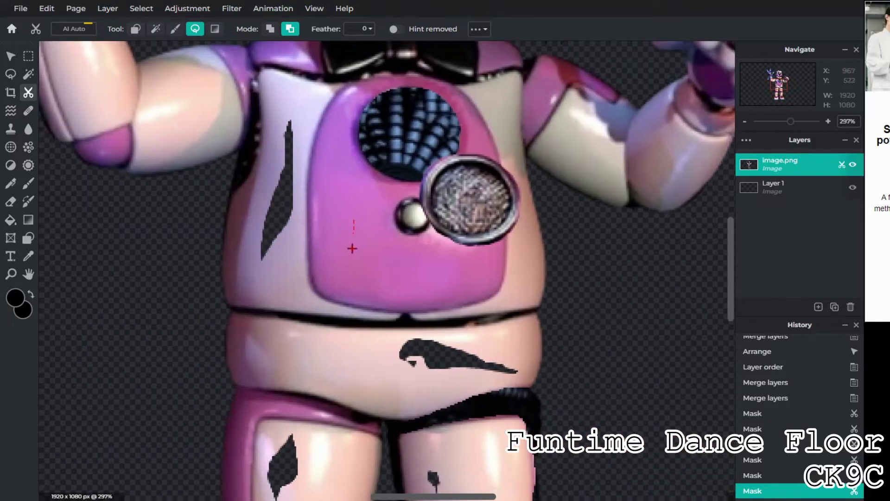
pyautogui.moveTo(285, 205)
pyautogui.mouseDown()
pyautogui.moveTo(267, 255)
pyautogui.moveTo(282, 209)
pyautogui.moveTo(233, 206)
pyautogui.mouseUp()
pyautogui.hotkey('ctrl', 'z')
pyautogui.scroll(-3, 230, 216)
# - Finish the torso tear and mask out stray areas on Bonnie's head and hat brim
pyautogui.moveTo(104, 338); pyautogui.dragTo(403, 245)
pyautogui.scroll(4, 403, 245)
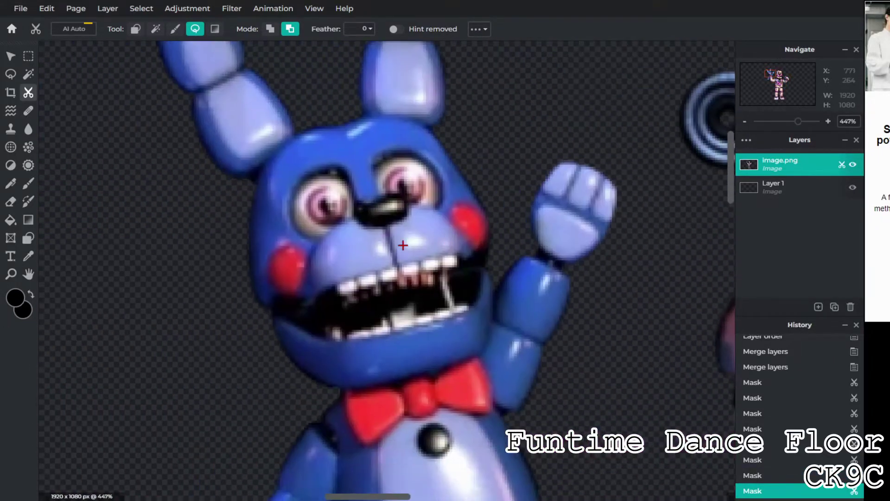
pyautogui.scroll(-1, 441, 217)
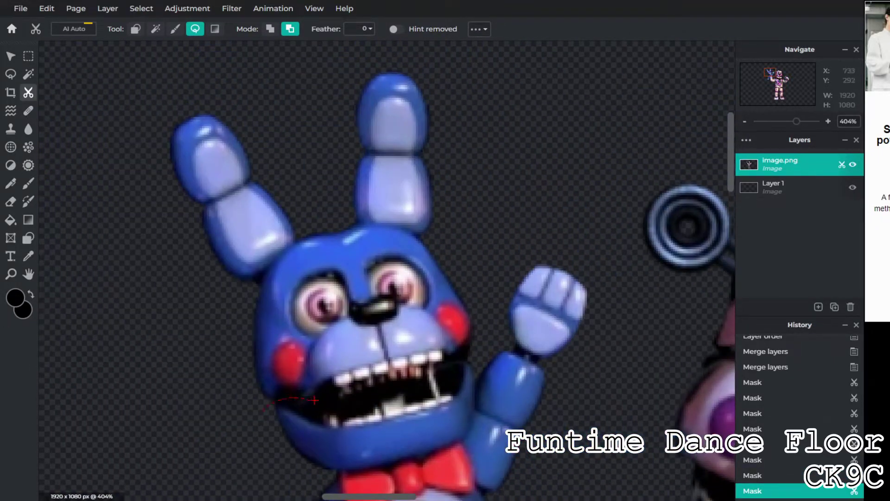
pyautogui.moveTo(349, 9); pyautogui.dragTo(334, 21)
pyautogui.scroll(4, 179, 246)
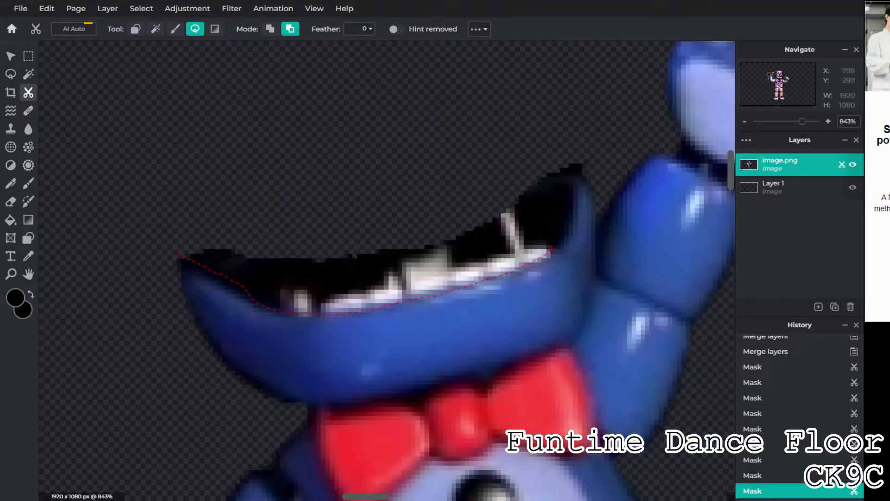
pyautogui.moveTo(575, 168); pyautogui.dragTo(577, 167)
pyautogui.scroll(2, 591, 188)
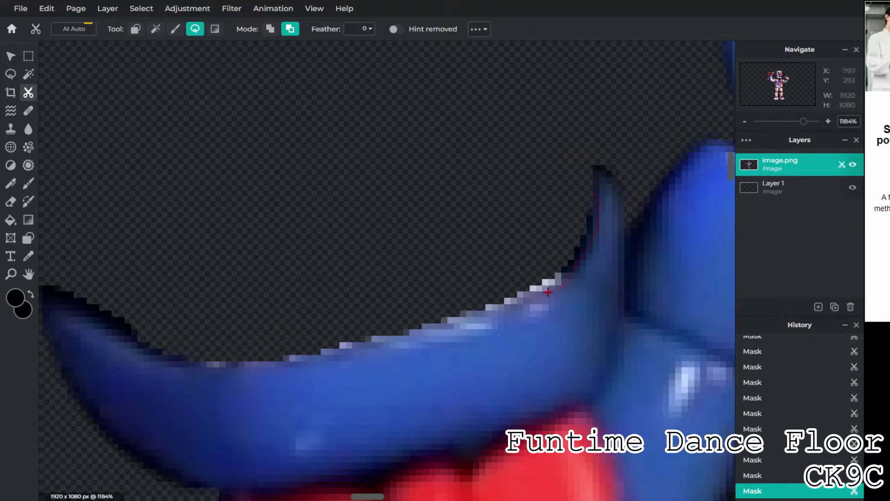
pyautogui.click(470, 198)
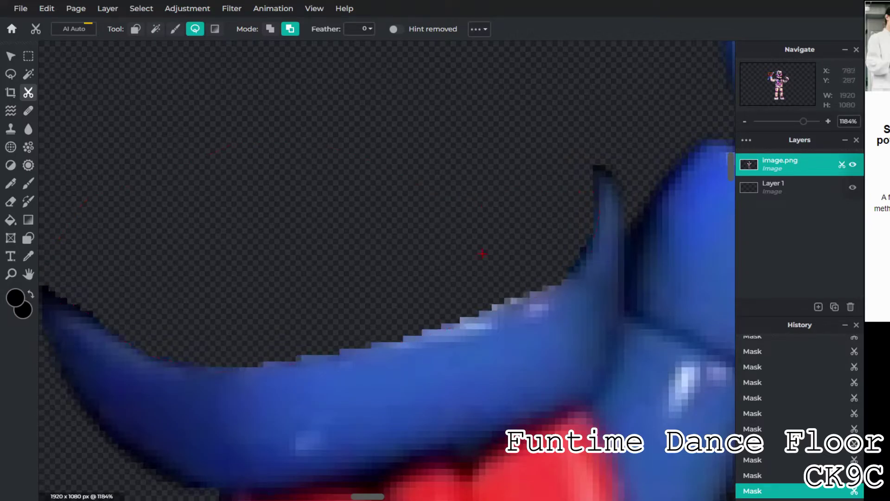
pyautogui.scroll(-5, 467, 199)
pyautogui.scroll(1, 432, 209)
pyautogui.scroll(1, 393, 225)
pyautogui.scroll(2, 392, 225)
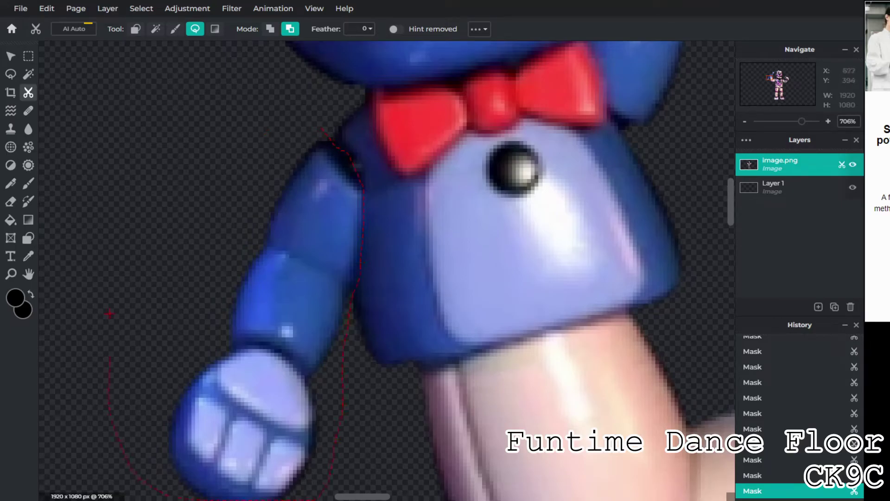
pyautogui.scroll(-2, 250, 259)
pyautogui.scroll(-1, 236, 292)
pyautogui.scroll(1, 245, 308)
pyautogui.scroll(1, 207, 184)
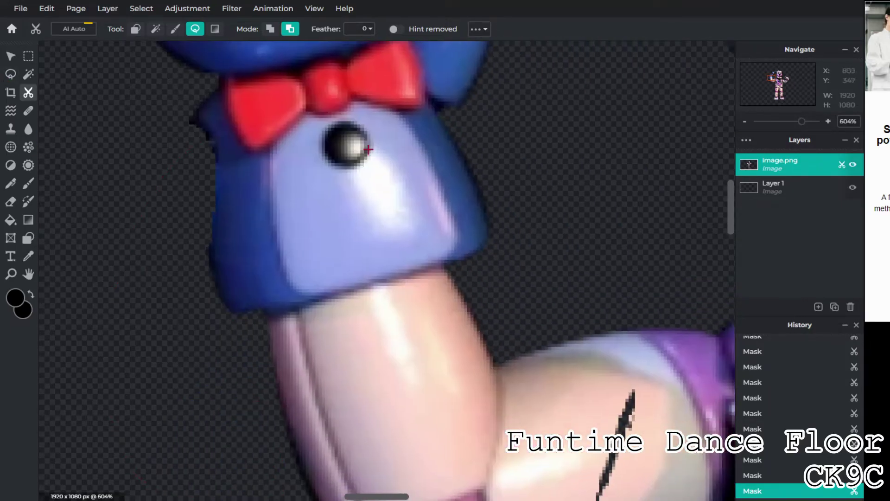
# - Undo the last mask, then try a flipped, rotated pasted puppet piece and undo it
pyautogui.hotkey('ctrl', 'z')
pyautogui.press('l')
pyautogui.hotkey('ctrl', 'c')
pyautogui.hotkey('ctrl', 'v')
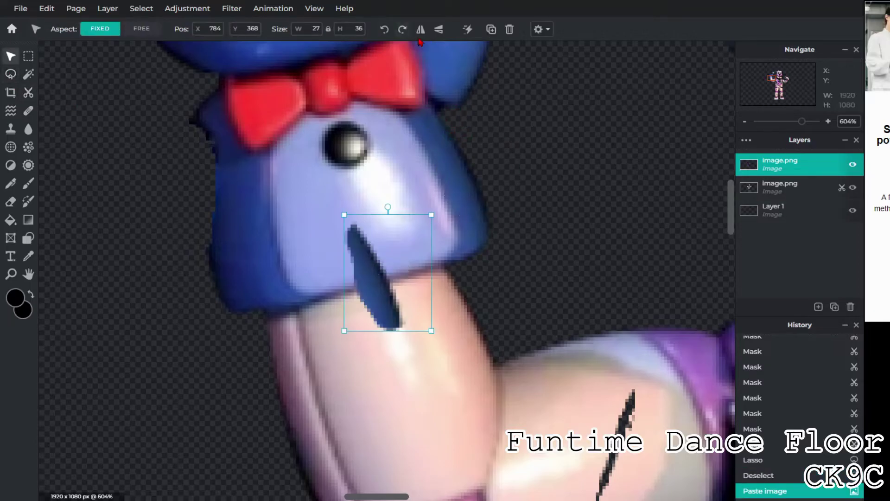
pyautogui.click(420, 28)
pyautogui.moveTo(388, 268); pyautogui.dragTo(181, 169)
pyautogui.moveTo(179, 99); pyautogui.dragTo(155, 113)
pyautogui.hotkey('ctrl', 'z')
pyautogui.hotkey('ctrl', 'z')
pyautogui.hotkey('ctrl', 'z')
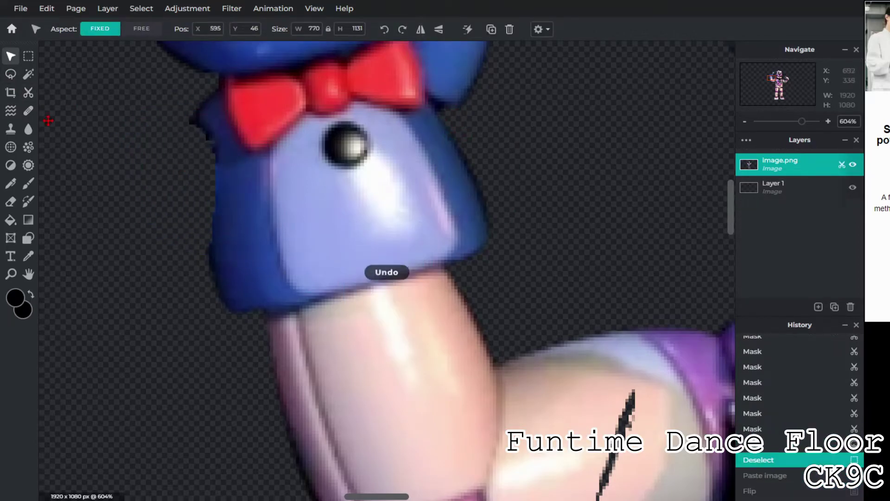
pyautogui.press('l')
# - Lasso a small puppet piece and paste four copies along the hat's left edge, one rotated upright
pyautogui.moveTo(217, 335); pyautogui.dragTo(211, 248)
pyautogui.hotkey('ctrl', 'c')
pyautogui.hotkey('ctrl', 'v')
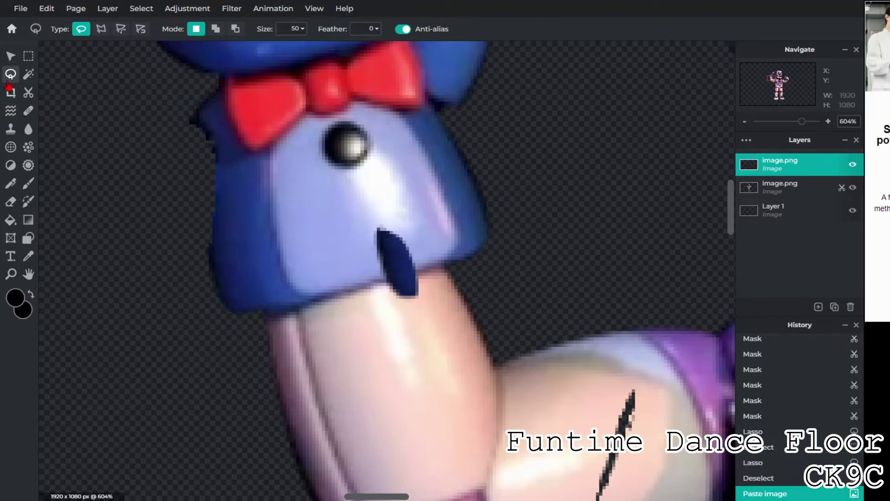
pyautogui.press('v')
pyautogui.moveTo(404, 212)
pyautogui.mouseDown()
pyautogui.moveTo(237, 142)
pyautogui.moveTo(201, 111)
pyautogui.moveTo(205, 144)
pyautogui.mouseUp()
pyautogui.hotkey('ctrl', 'v')
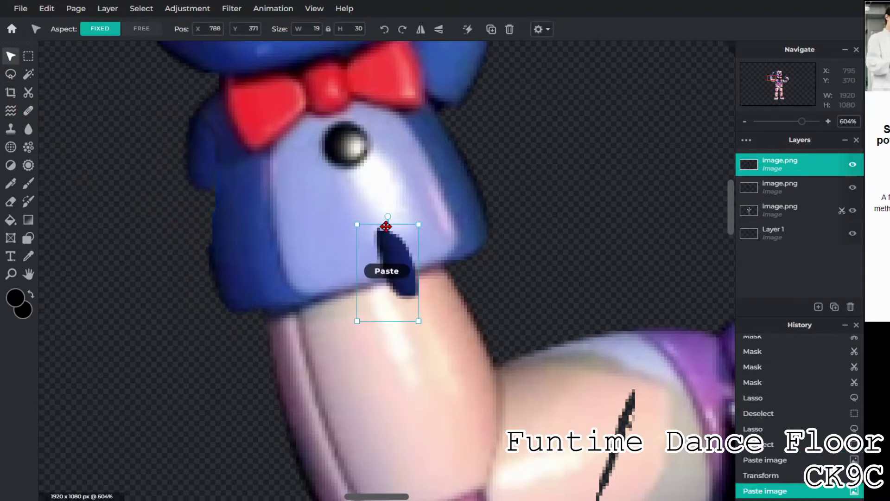
pyautogui.moveTo(409, 239)
pyautogui.mouseDown()
pyautogui.moveTo(334, 275)
pyautogui.moveTo(216, 167)
pyautogui.moveTo(201, 203)
pyautogui.mouseUp()
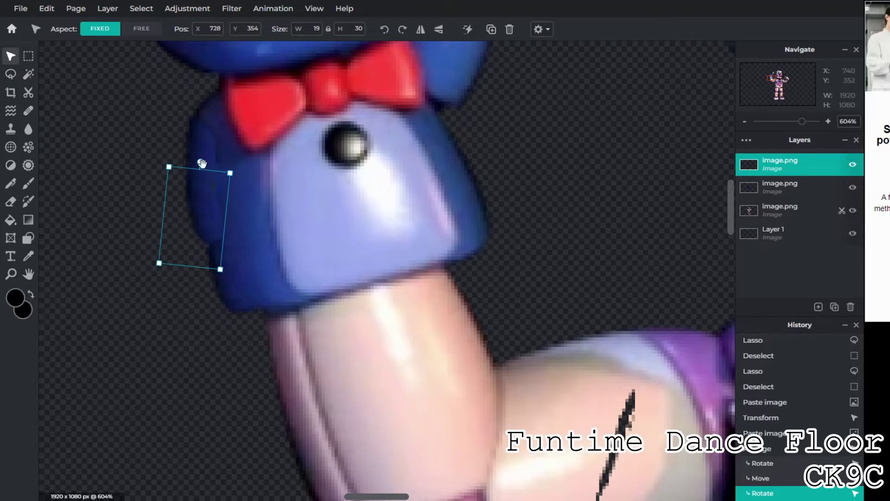
pyautogui.moveTo(201, 163); pyautogui.dragTo(200, 188)
pyautogui.hotkey('ctrl', 'v')
pyautogui.moveTo(386, 264); pyautogui.dragTo(209, 255)
pyautogui.hotkey('ctrl', 'v')
pyautogui.moveTo(378, 258); pyautogui.dragTo(209, 202)
# - Merge the patch layers down and blur the left-side seam with a size 16 brush
pyautogui.rightClick(779, 164)
pyautogui.click(667, 305)
pyautogui.hotkey('ctrl', 'e')
pyautogui.scroll(3, 229, 209)
pyautogui.press('r')
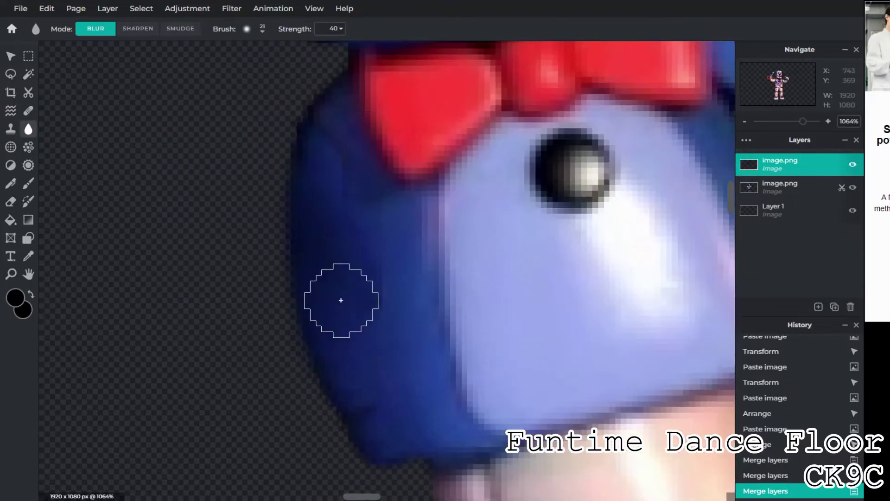
pyautogui.click(361, 369)
pyautogui.scroll(-3, 351, 348)
pyautogui.hotkey('ctrl', 'e')
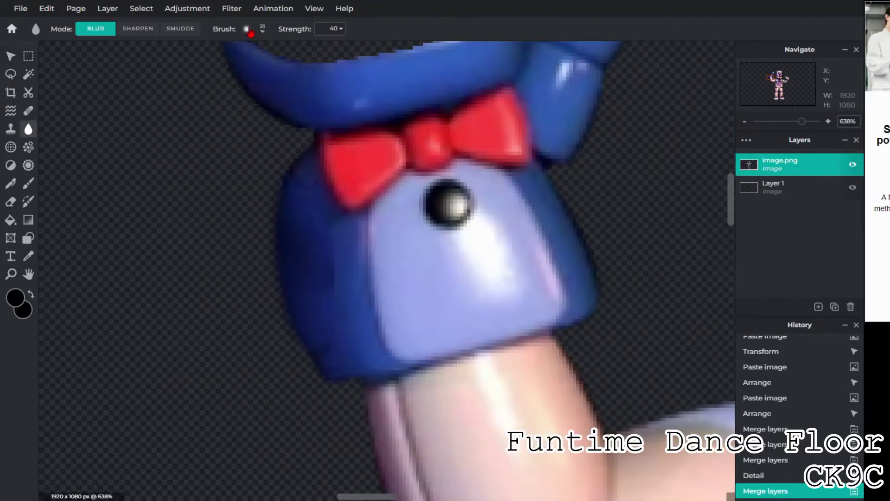
pyautogui.click(247, 28)
pyautogui.moveTo(265, 56); pyautogui.dragTo(257, 56)
pyautogui.moveTo(328, 241); pyautogui.dragTo(315, 287)
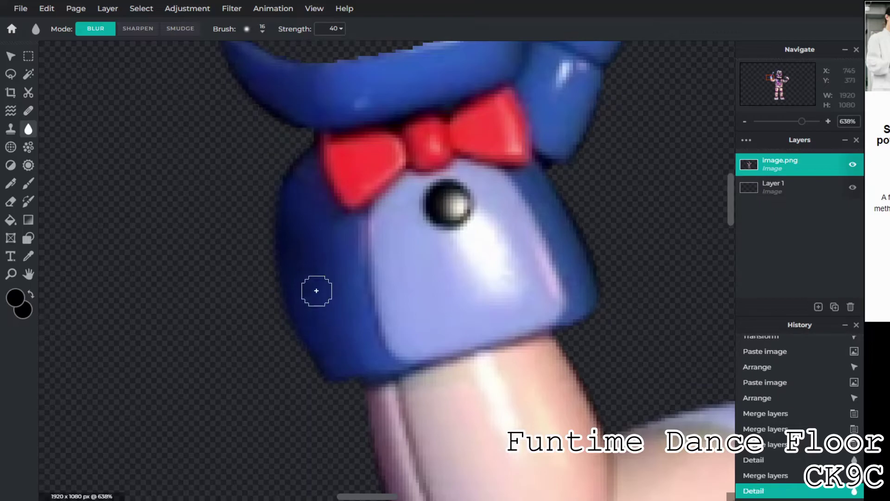
pyautogui.scroll(-3, 313, 289)
pyautogui.scroll(-4, 304, 209)
pyautogui.scroll(-3, 292, 198)
pyautogui.scroll(3, 442, 277)
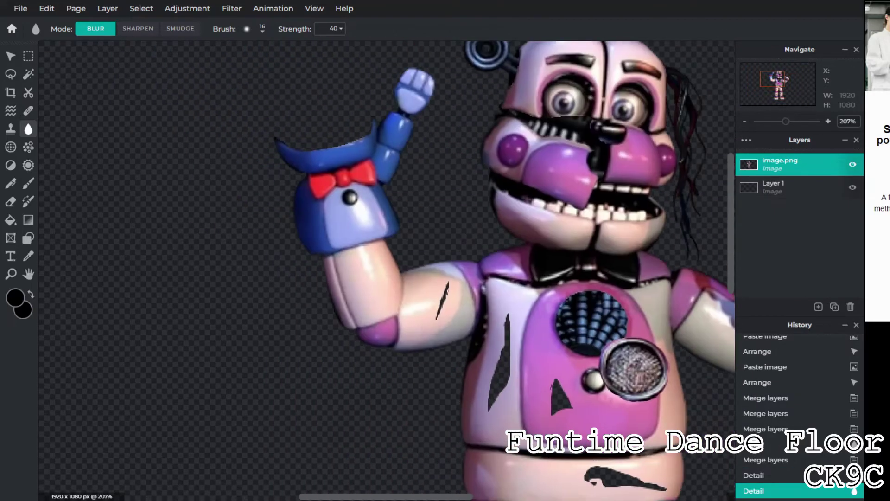
# - Paste the endoskeleton, cut out its wire hand, place it beside the puppet beneath the figure, and merge it down
pyautogui.hotkey('ctrl', 'v')
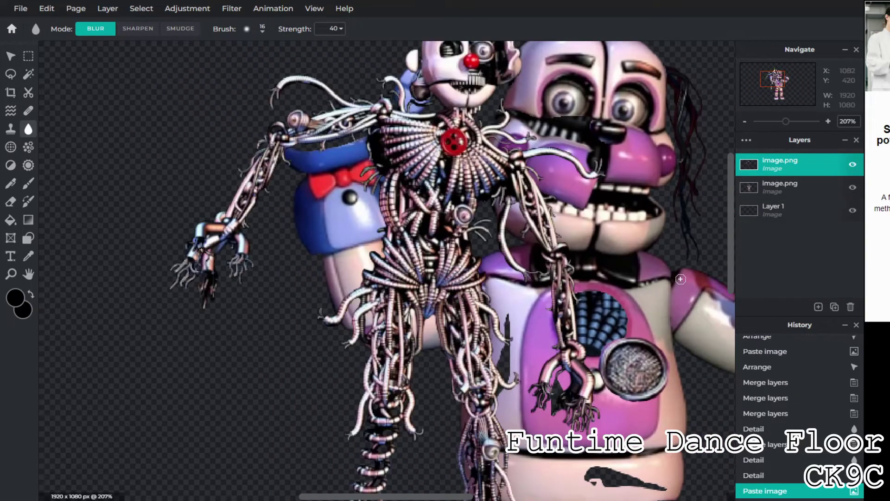
pyautogui.scroll(5, 279, 209)
pyautogui.click(28, 92)
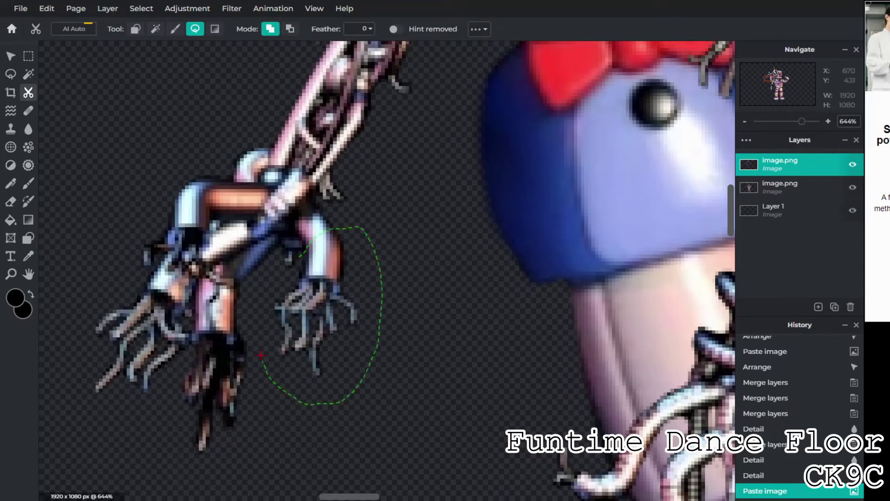
pyautogui.scroll(-5, 255, 213)
pyautogui.scroll(5, 511, 236)
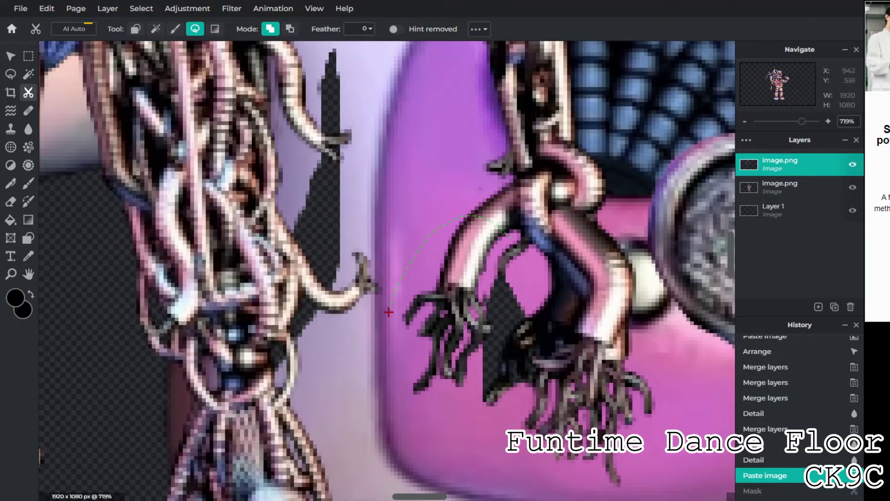
pyautogui.scroll(-3, 497, 249)
pyautogui.press('v')
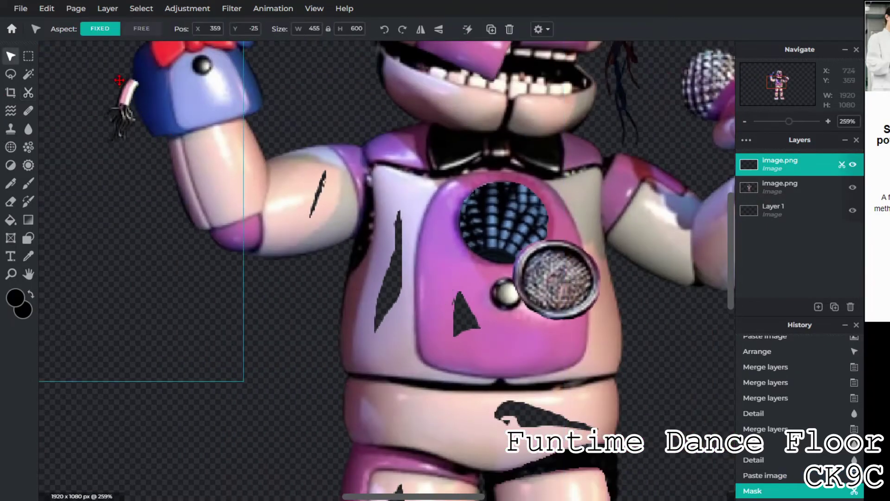
pyautogui.scroll(-3, 312, 199)
pyautogui.moveTo(321, 151); pyautogui.dragTo(229, 201)
pyautogui.scroll(5, 334, 253)
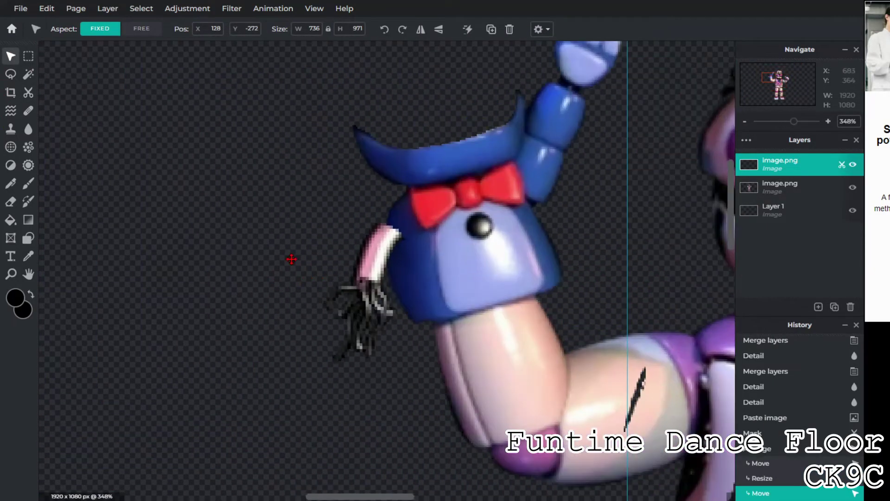
pyautogui.moveTo(780, 164); pyautogui.dragTo(773, 184)
pyautogui.rightClick(745, 187)
pyautogui.click(655, 332)
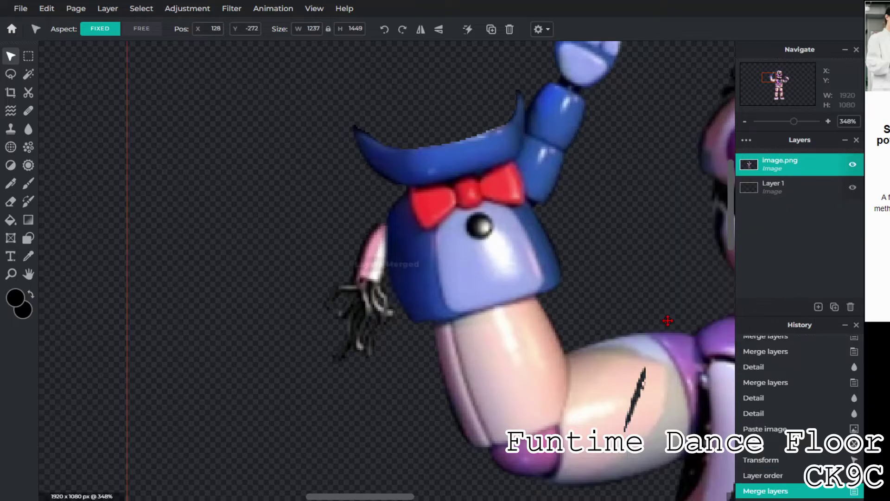
pyautogui.scroll(-5, 381, 233)
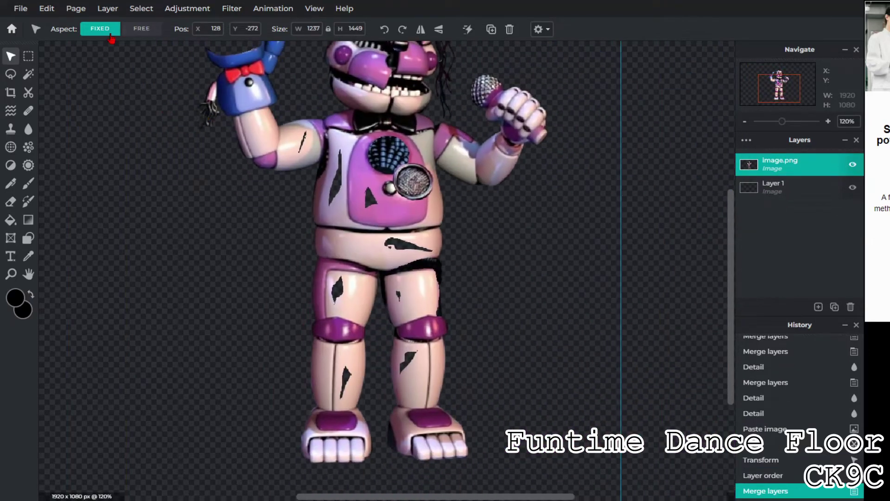
# - Paint black into Freddy's chest and leg holes on a new layer placed beneath him
pyautogui.press('b')
pyautogui.click(84, 29)
pyautogui.moveTo(369, 175); pyautogui.dragTo(369, 219)
pyautogui.hotkey('ctrl', 'z')
pyautogui.hotkey('ctrl', 'shift', 'n')
pyautogui.click(71, 302)
pyautogui.hotkey('ctrl', '[')
pyautogui.moveTo(336, 163); pyautogui.dragTo(334, 197)
pyautogui.scroll(3, 349, 196)
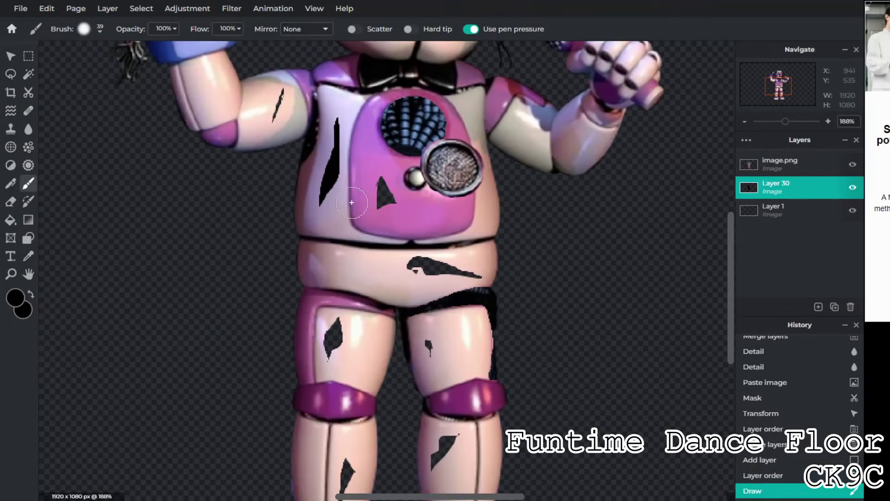
pyautogui.moveTo(399, 192); pyautogui.dragTo(386, 196)
pyautogui.scroll(-3, 418, 223)
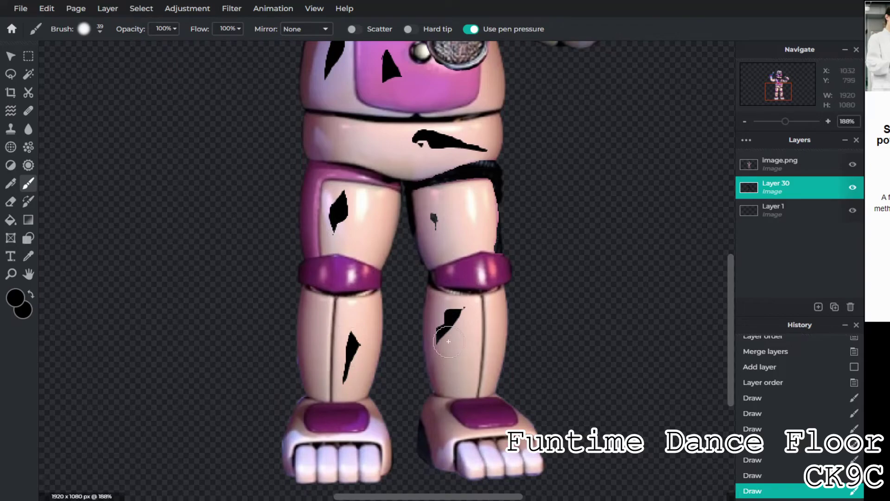
pyautogui.scroll(-5, 452, 239)
pyautogui.scroll(-1, 421, 234)
pyautogui.scroll(-1, 487, 279)
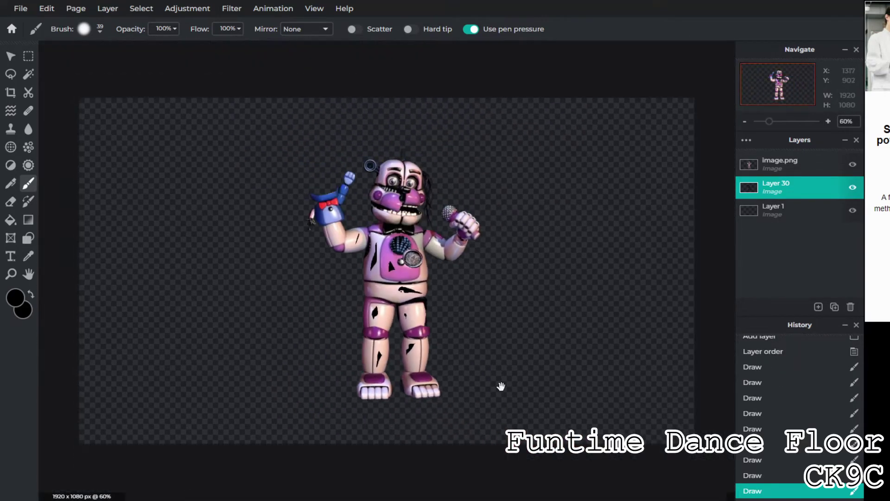
pyautogui.scroll(1, 499, 290)
pyautogui.scroll(1, 499, 290)
# - Merge the black-painted Layer 30 down into Freddy's image layer
pyautogui.click(11, 57)
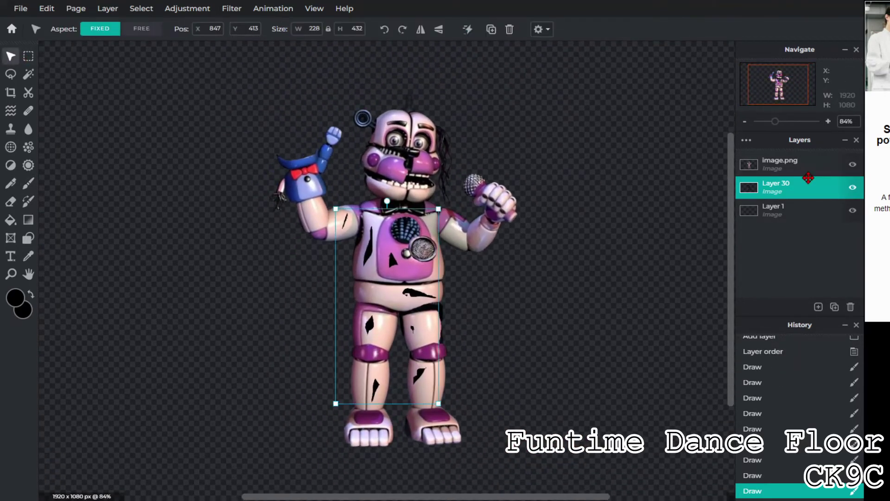
pyautogui.click(800, 164)
pyautogui.click(652, 282)
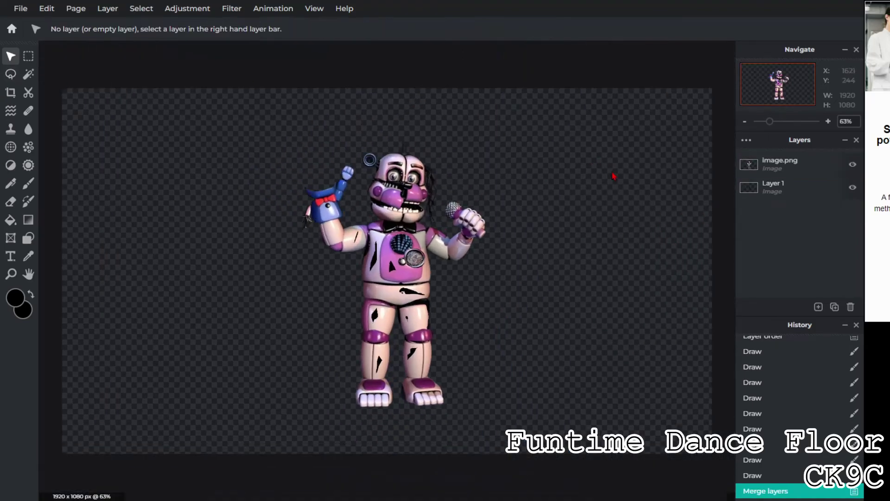